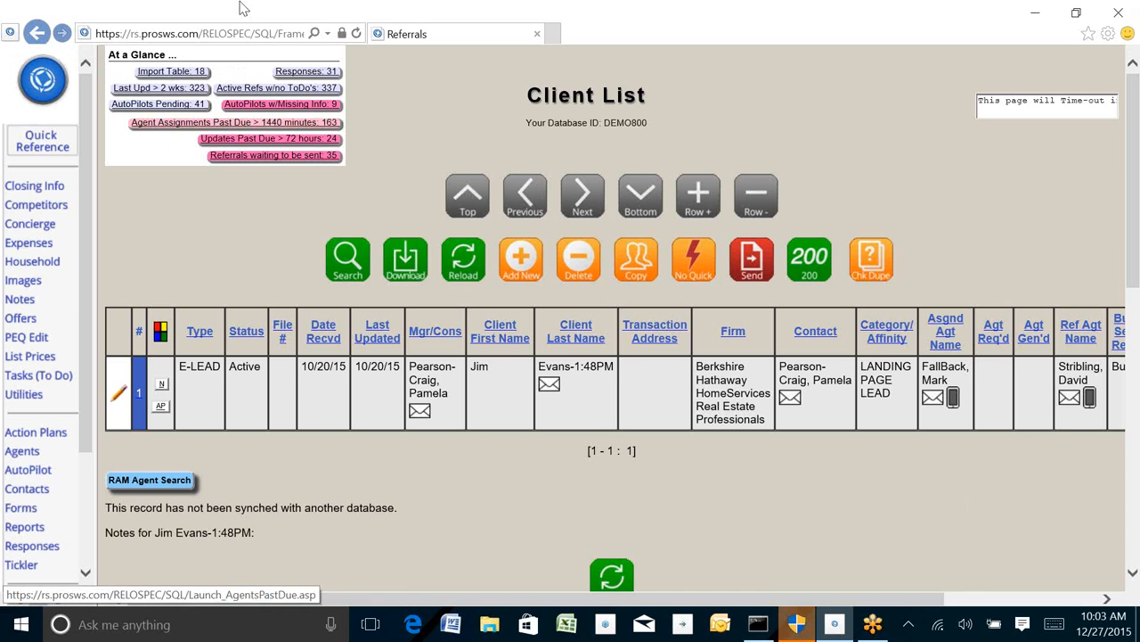
Step: Open the pending AutoPilots list and widen its window
{"action": "left_click", "coordinate": [145, 104]}
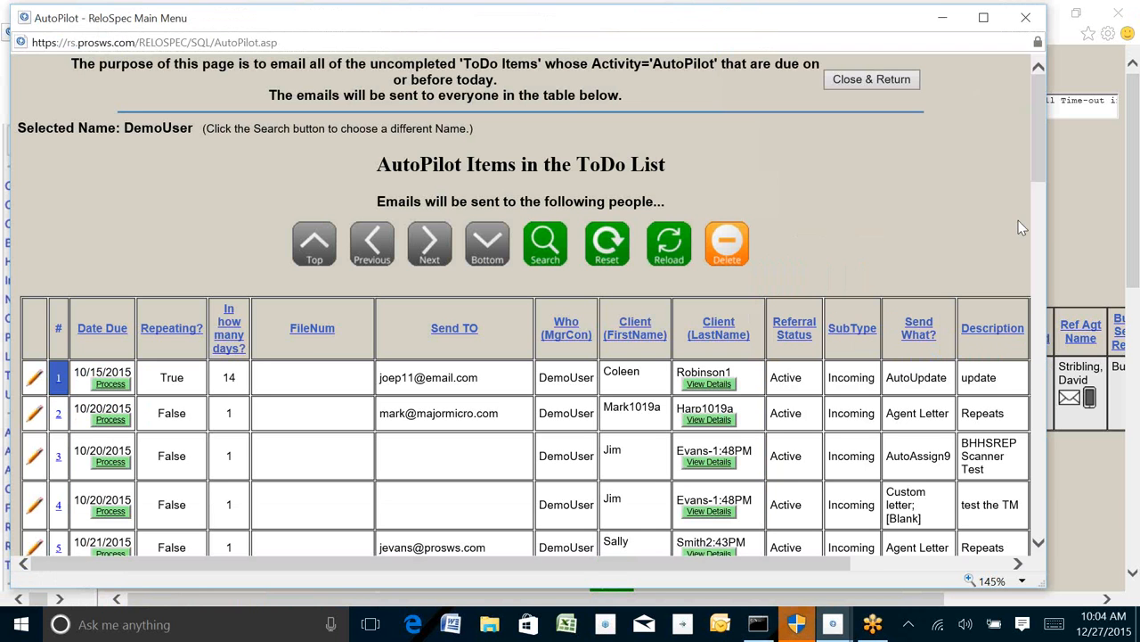
{"action": "left_click_drag", "start_coordinate": [1046, 202], "coordinate": [1133, 203]}
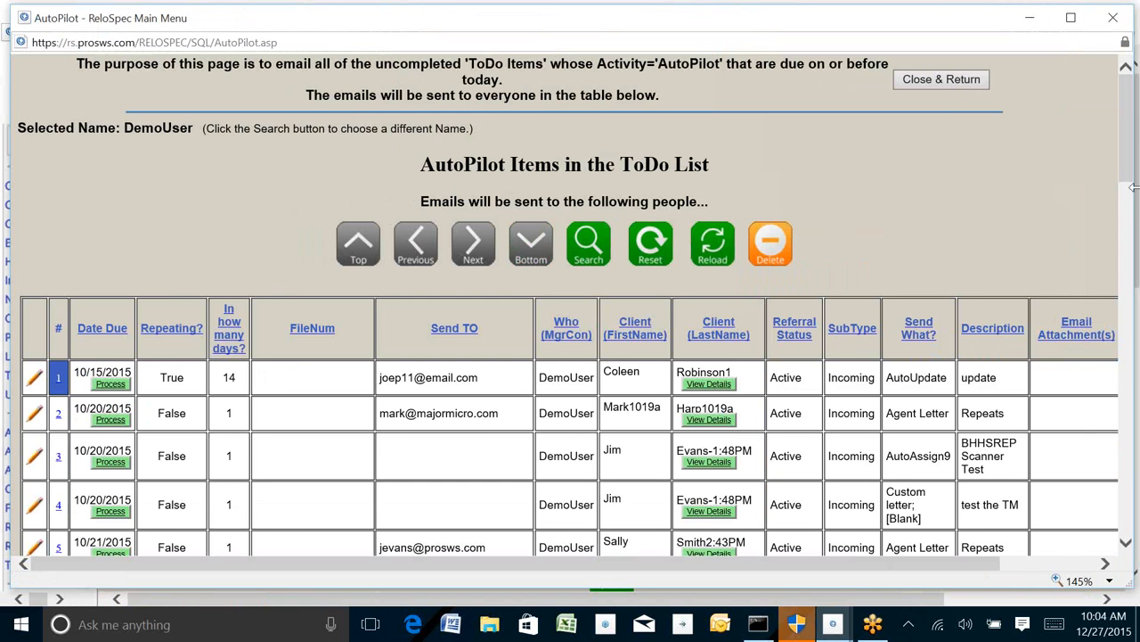
Step: Scroll through the AutoPilot items, examining the Send TO addresses and Referral Status values
{"action": "left_click_drag", "start_coordinate": [1132, 166], "coordinate": [1131, 207]}
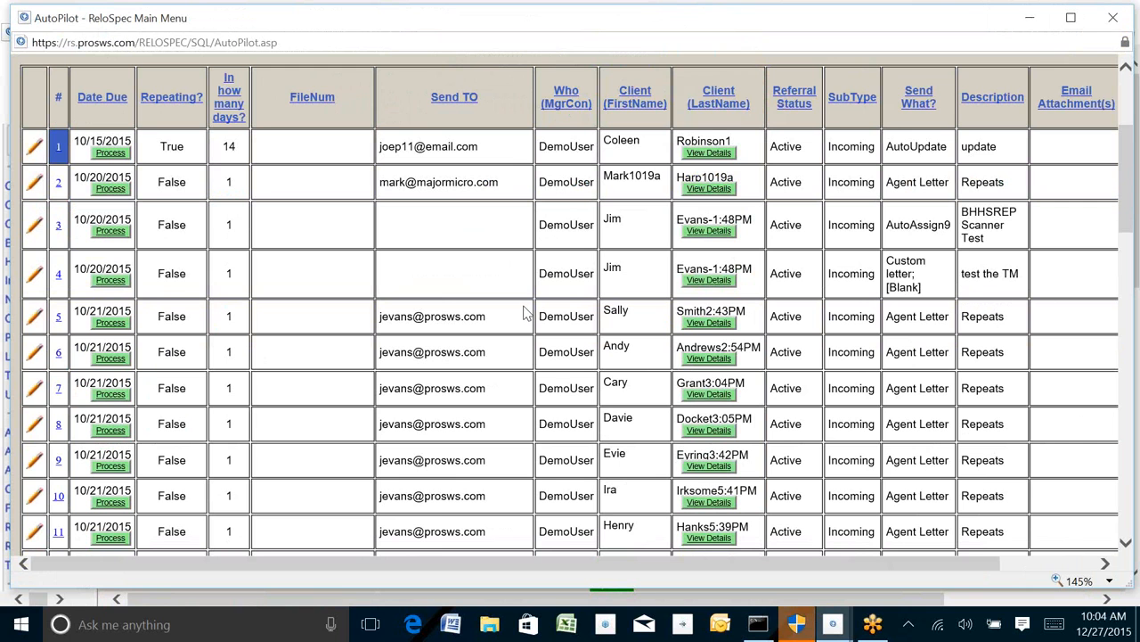
{"action": "left_click_drag", "start_coordinate": [423, 98], "coordinate": [497, 100]}
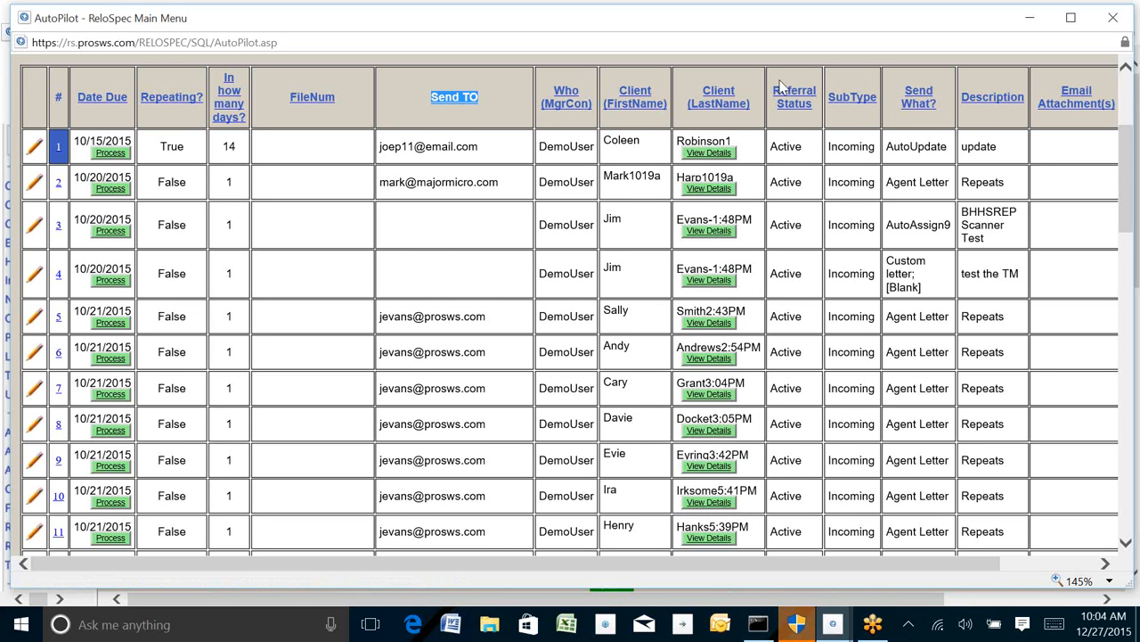
{"action": "left_click_drag", "start_coordinate": [1130, 187], "coordinate": [1131, 367]}
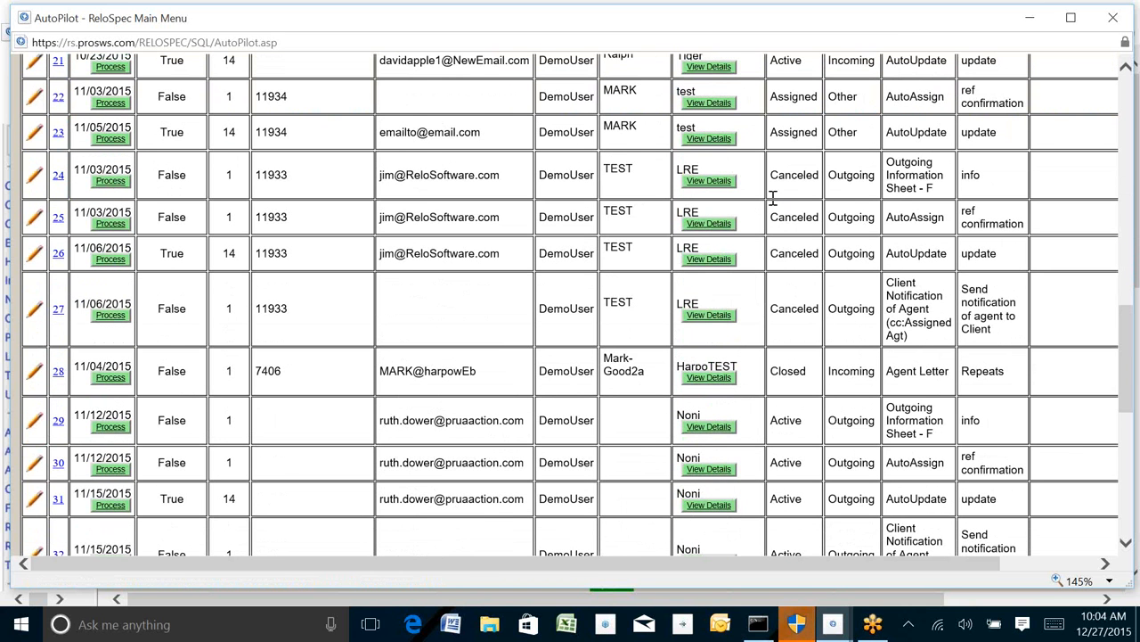
{"action": "left_click_drag", "start_coordinate": [775, 176], "coordinate": [809, 174]}
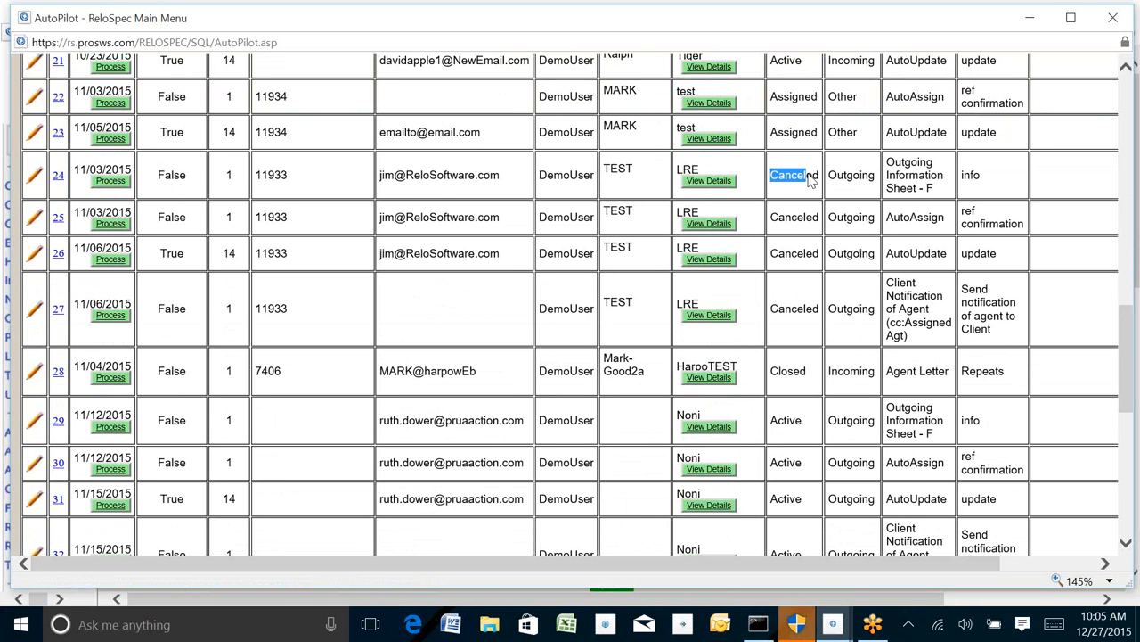
Step: Delete AutoPilot item 24, the canceled 11/03/2015 Outgoing Information Sheet entry
{"action": "left_click", "coordinate": [59, 177]}
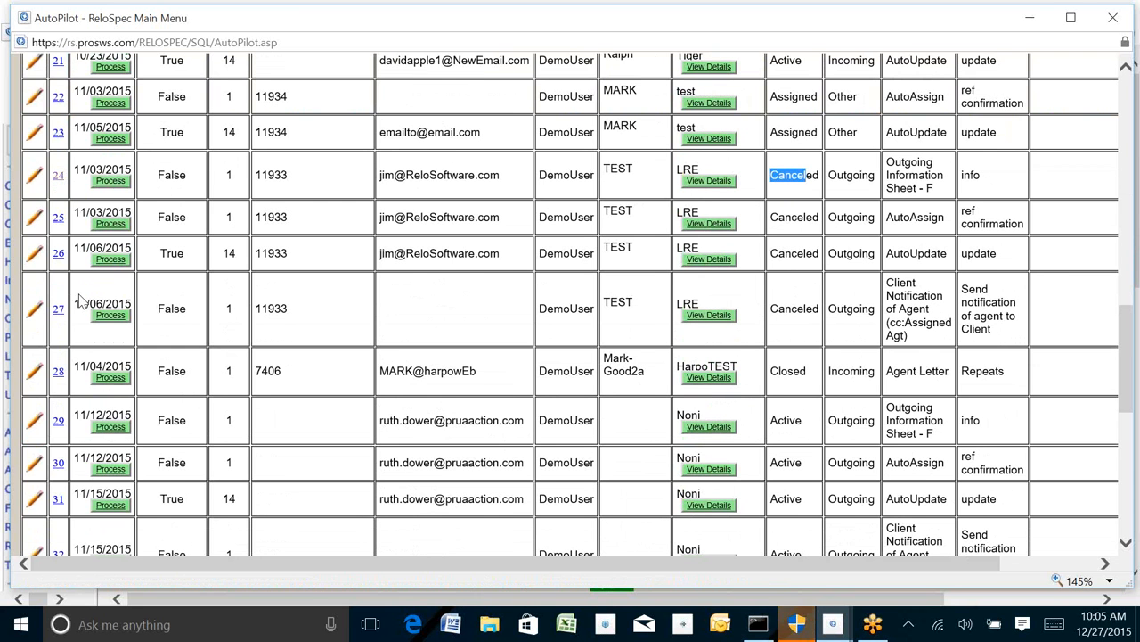
{"action": "left_click", "coordinate": [789, 264]}
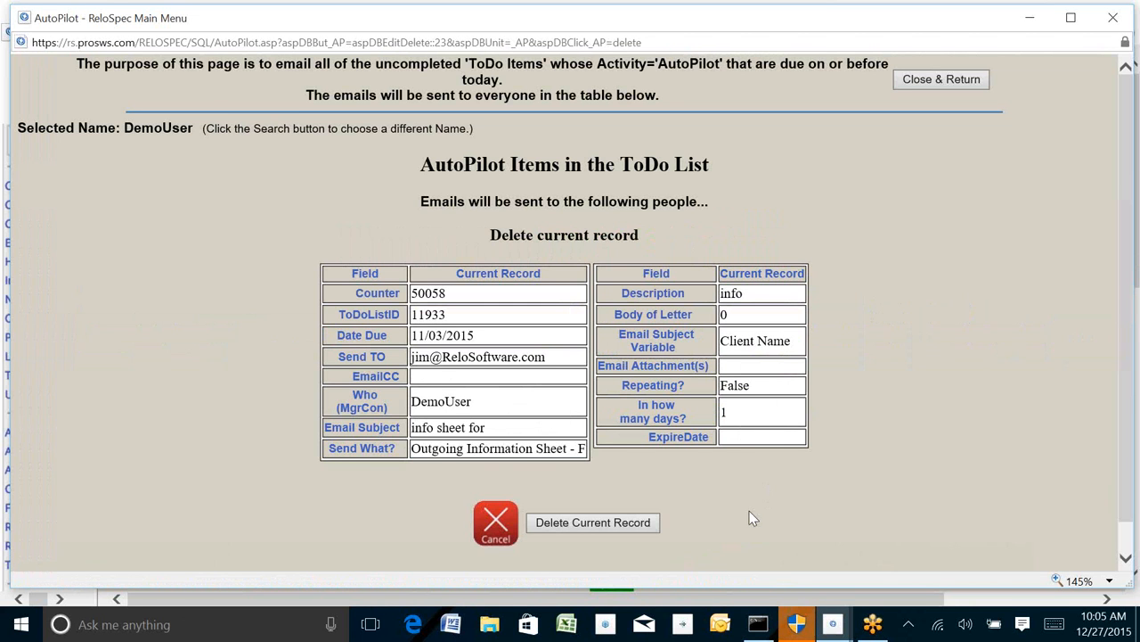
{"action": "left_click", "coordinate": [587, 523]}
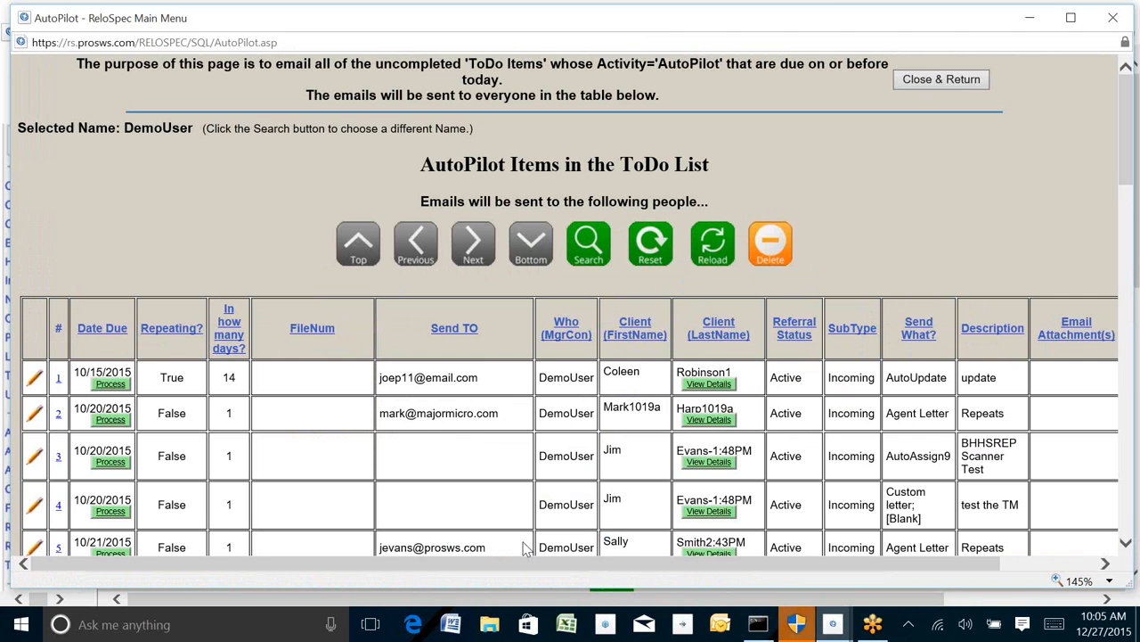
Step: Open AutoPilot item 3 (BHHSREP Scanner Test) for editing and submit the update
{"action": "left_click_drag", "start_coordinate": [1122, 129], "coordinate": [1123, 183]}
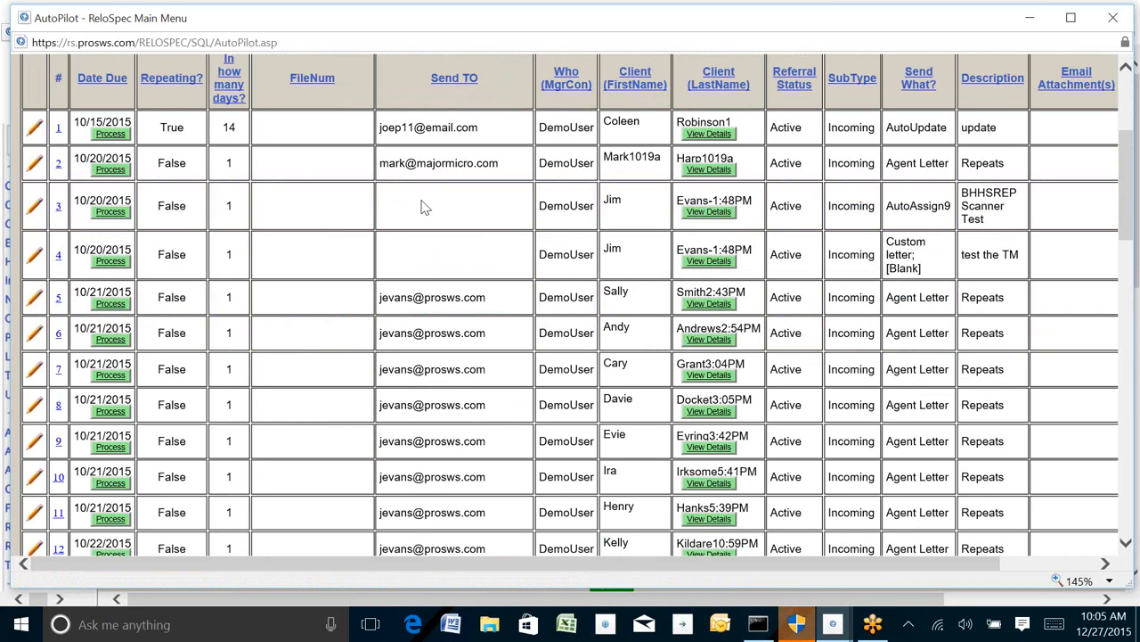
{"action": "left_click", "coordinate": [35, 207]}
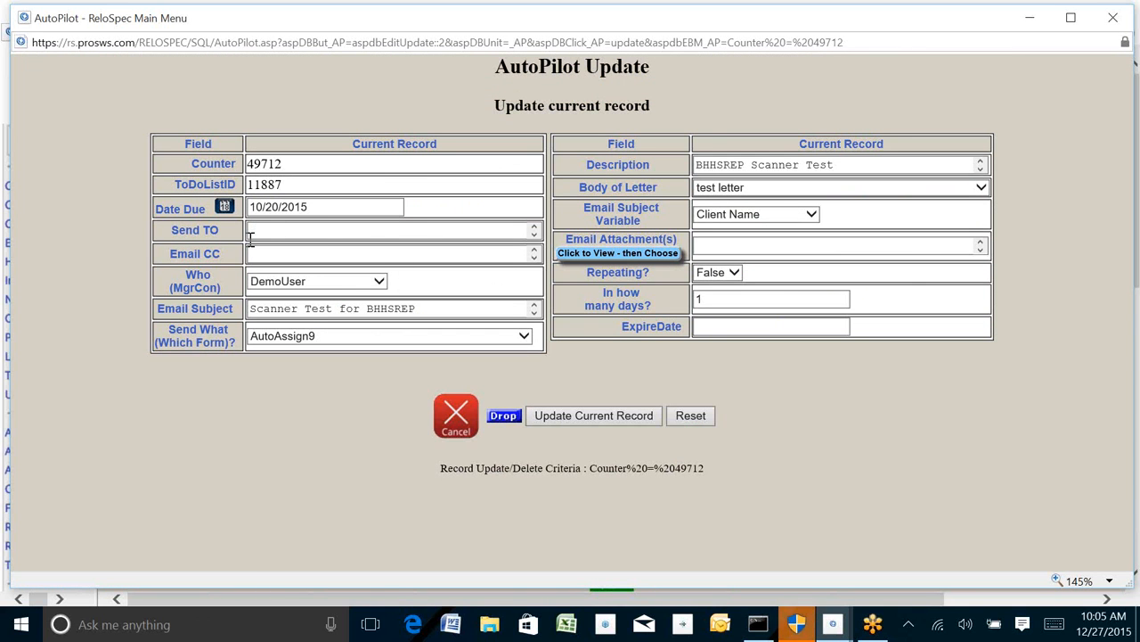
{"action": "left_click", "coordinate": [578, 416]}
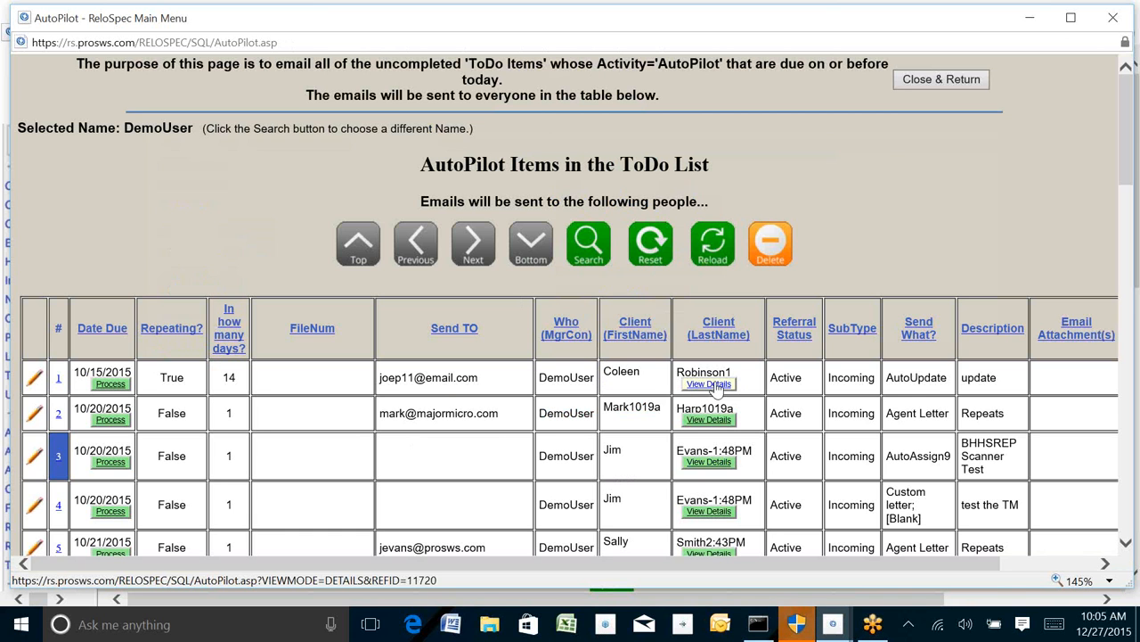
Step: View the first AutoPilot item's client details and notes, then close and return from the AutoPilot window
{"action": "left_click", "coordinate": [715, 385]}
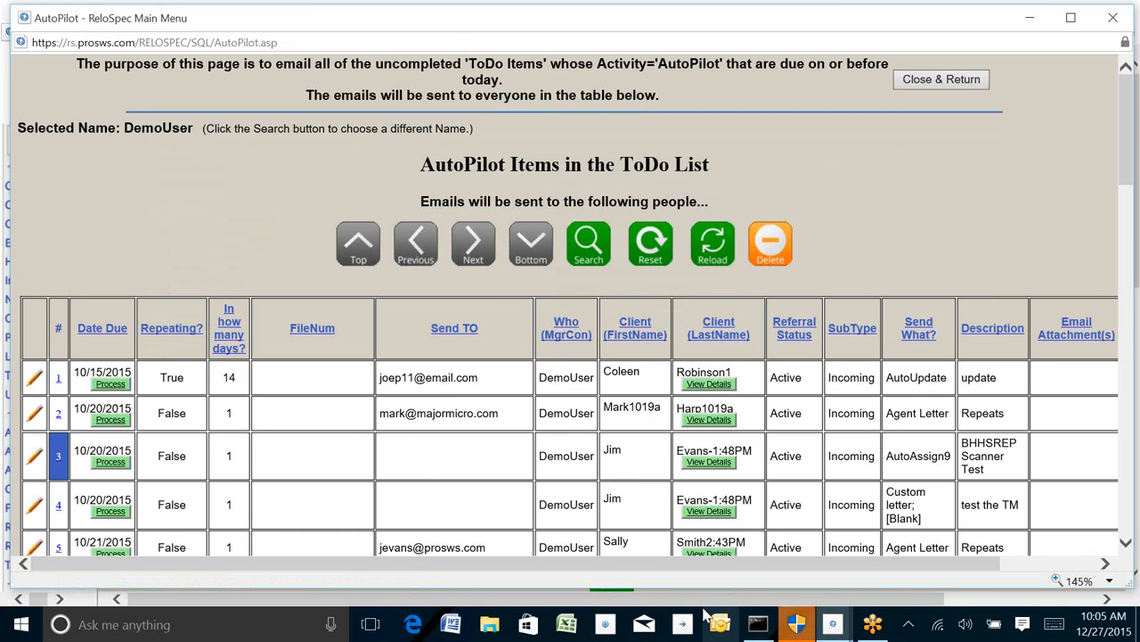
{"action": "left_click_drag", "start_coordinate": [1132, 256], "coordinate": [1128, 379]}
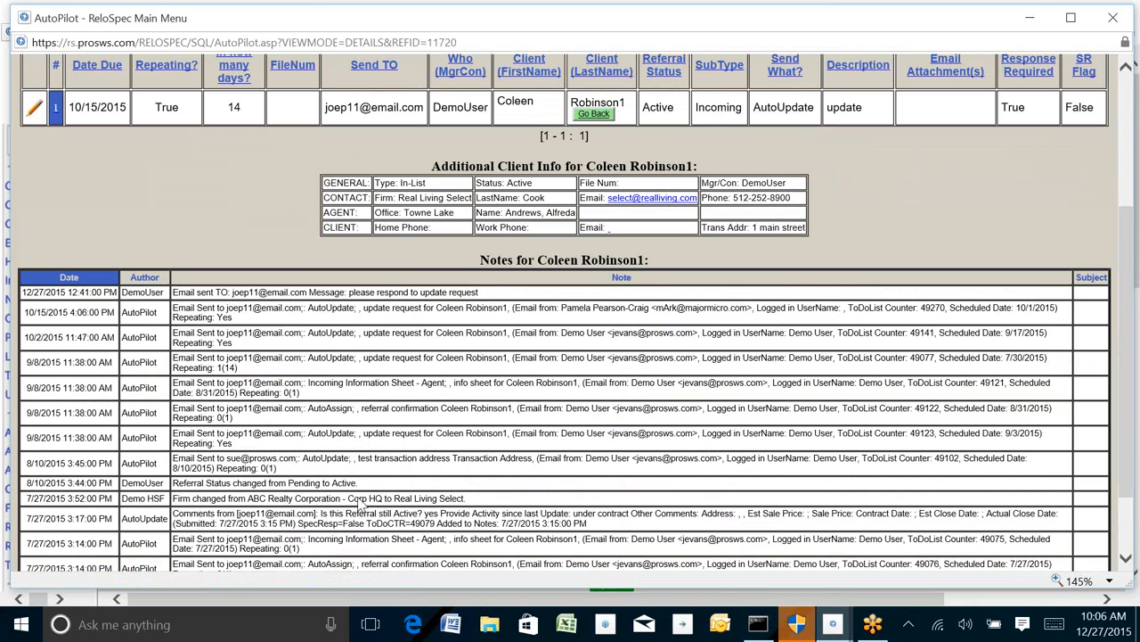
{"action": "scroll", "coordinate": [1130, 225], "scroll_direction": "up", "scroll_amount": 3}
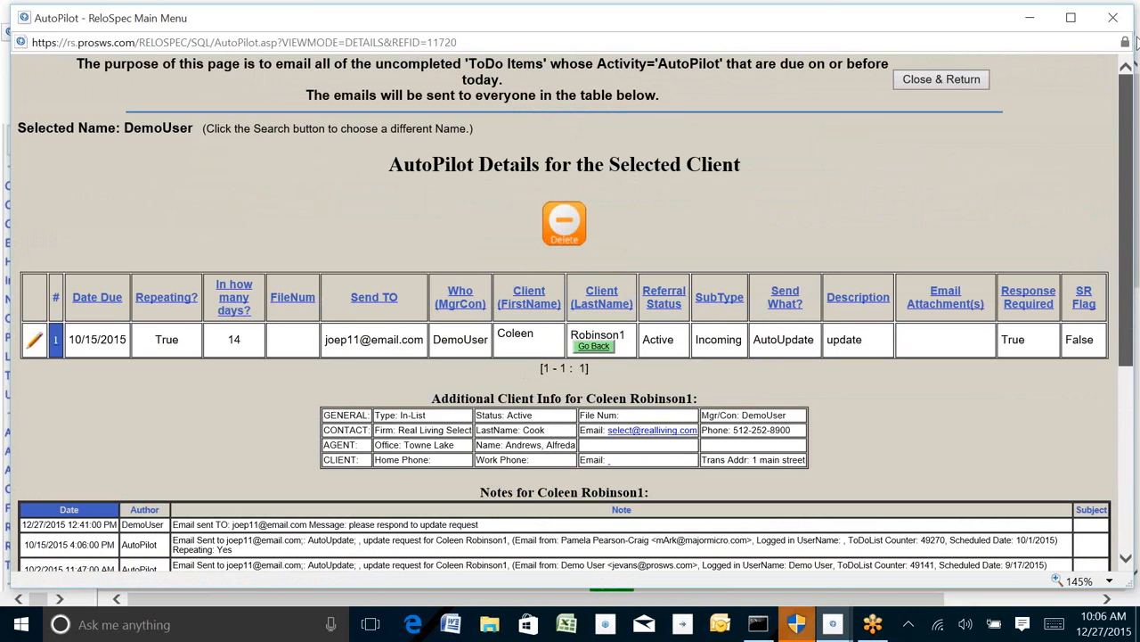
{"action": "left_click", "coordinate": [589, 242]}
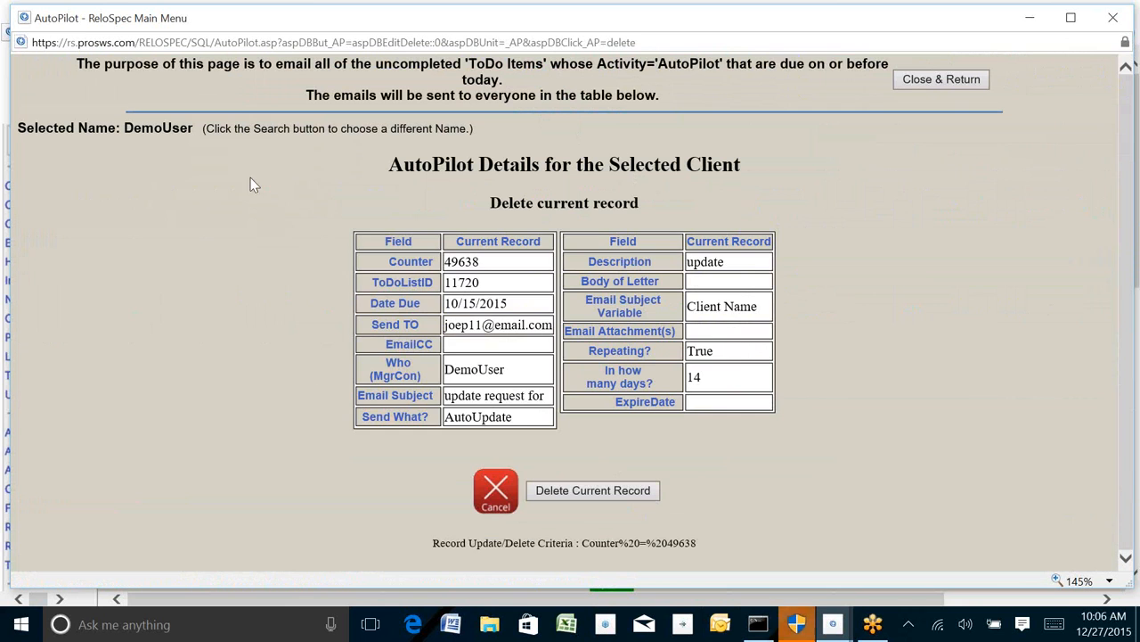
{"action": "left_click", "coordinate": [961, 83]}
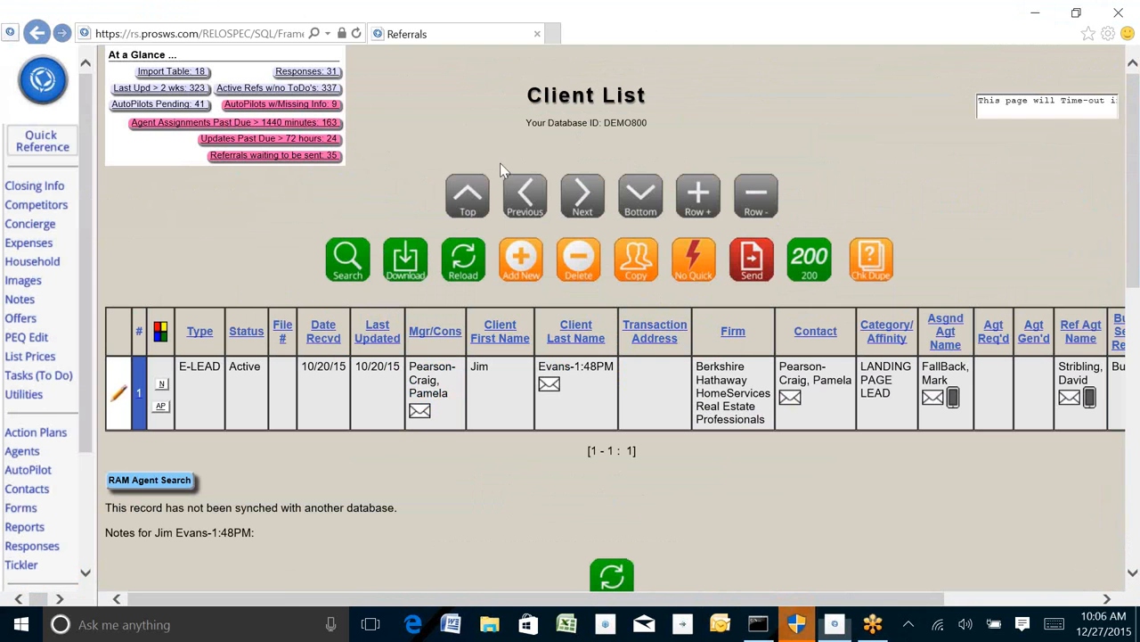
Step: Reopen the pending AutoPilots list, widen its window, and select the first AutoPilot item
{"action": "left_click", "coordinate": [151, 105]}
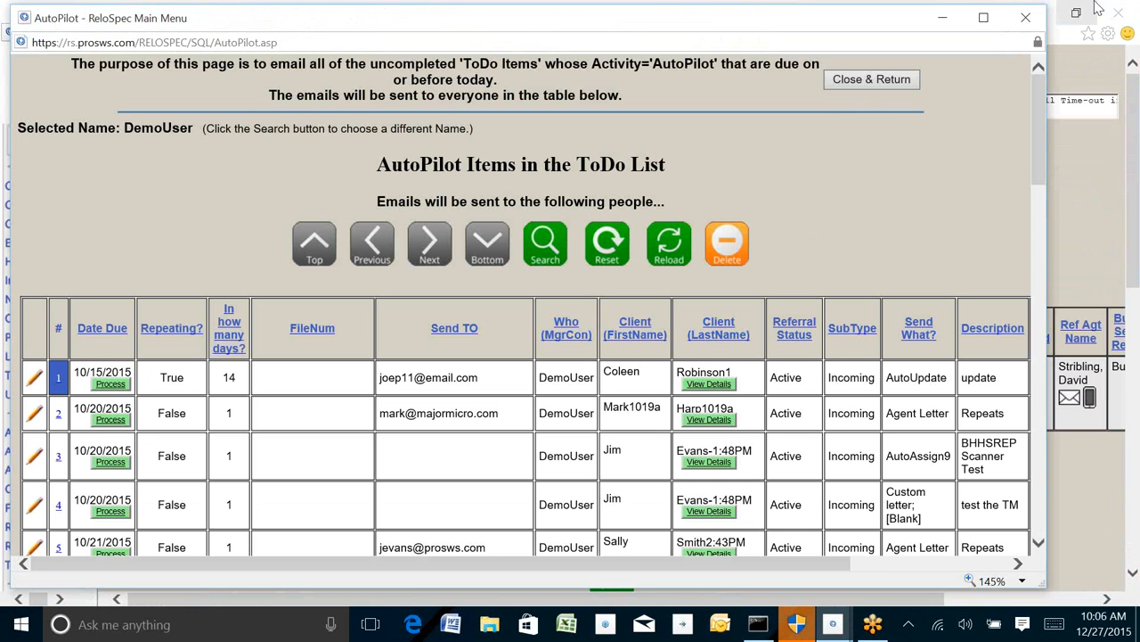
{"action": "left_click_drag", "start_coordinate": [1059, 203], "coordinate": [1135, 195]}
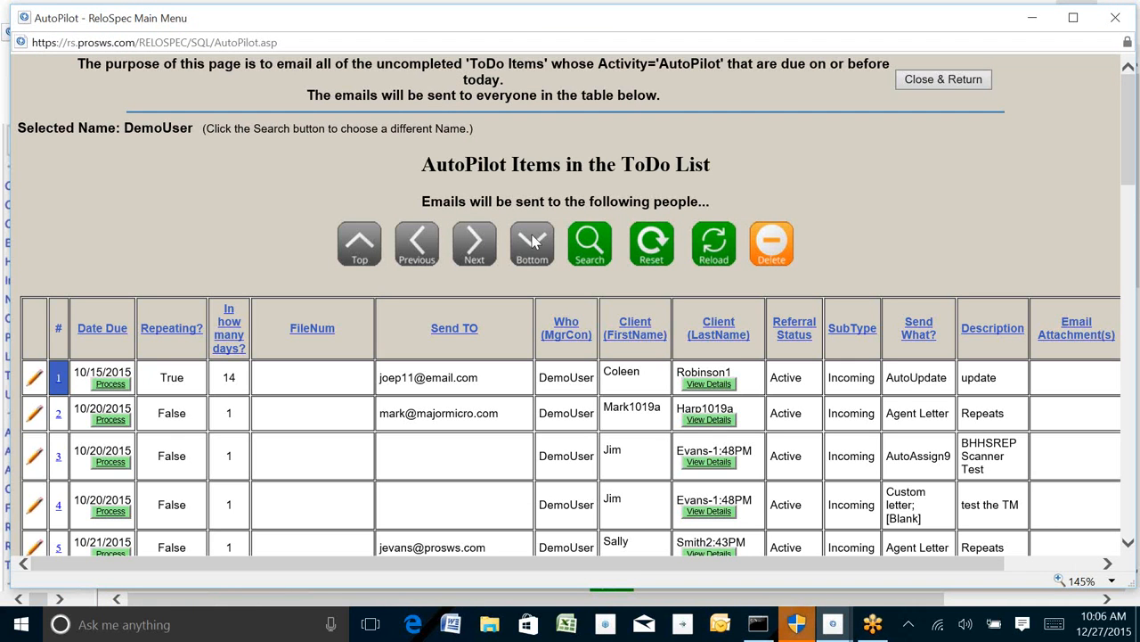
{"action": "left_click_drag", "start_coordinate": [680, 371], "coordinate": [753, 374]}
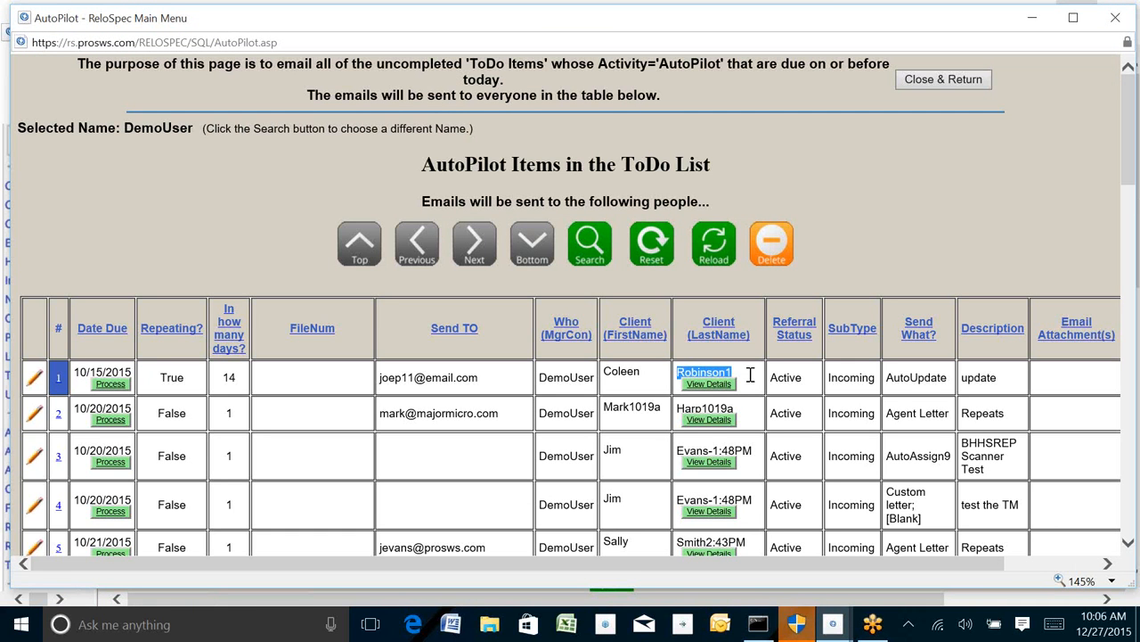
{"action": "left_click", "coordinate": [56, 381]}
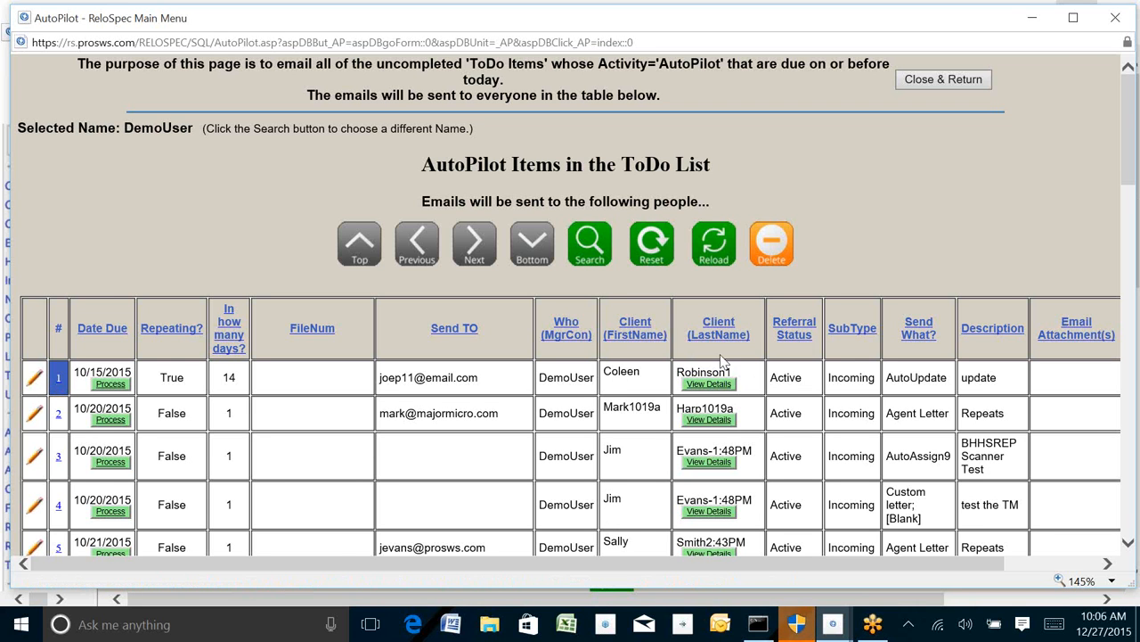
Step: Minimize the AutoPilot window and switch on Quick to show the selected item's client in the Client List
{"action": "left_click", "coordinate": [1036, 24]}
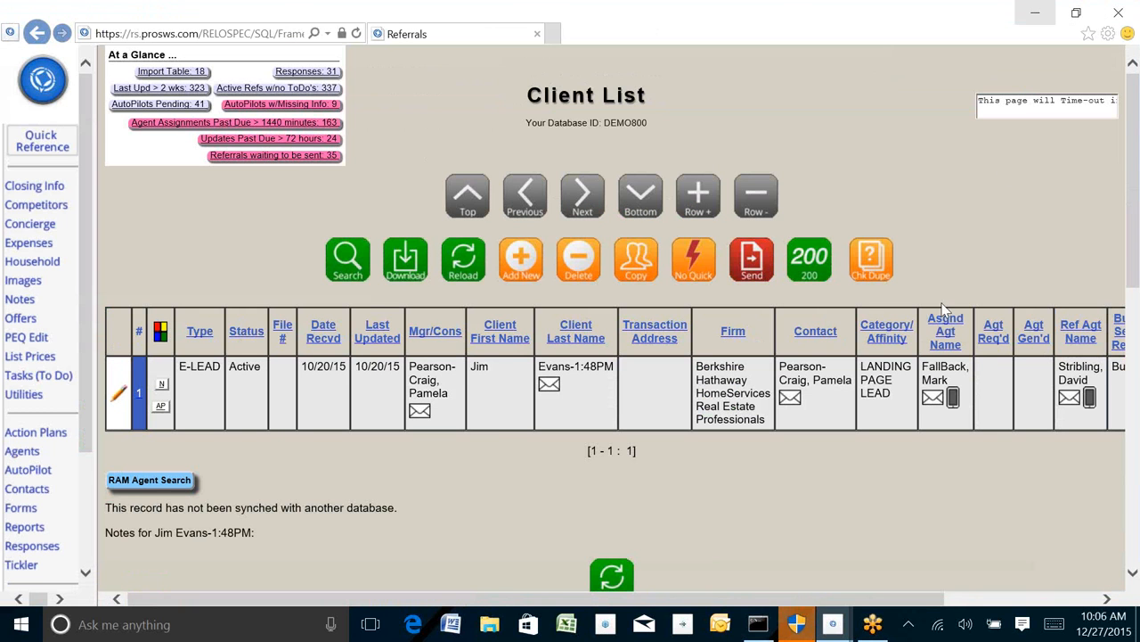
{"action": "left_click_drag", "start_coordinate": [523, 98], "coordinate": [656, 98]}
{"action": "left_click", "coordinate": [693, 256]}
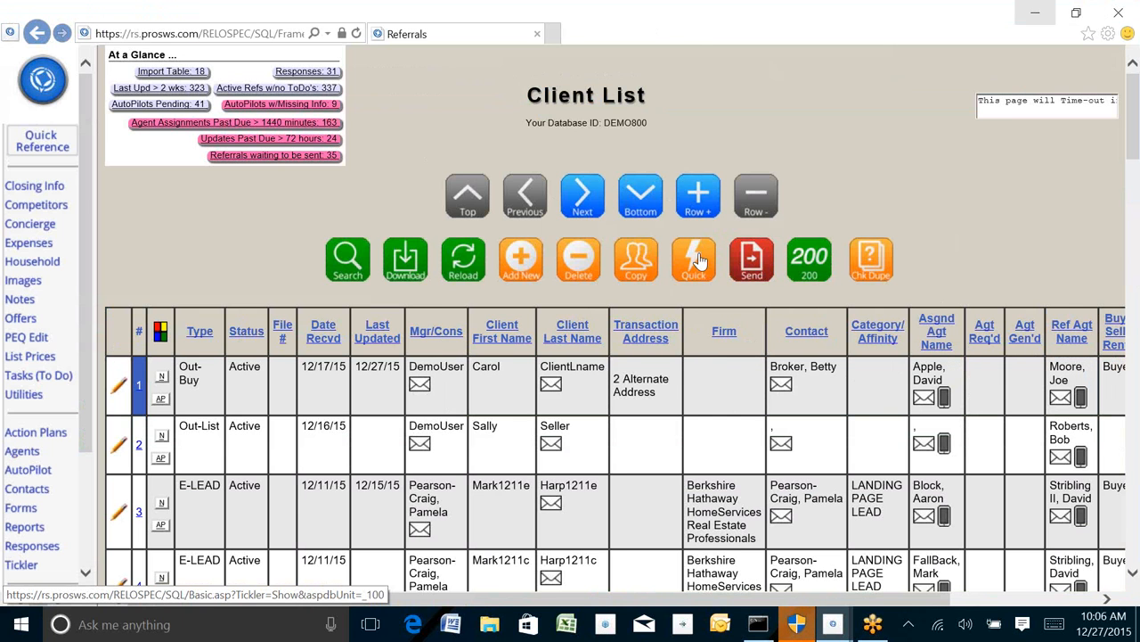
{"action": "left_click", "coordinate": [699, 260]}
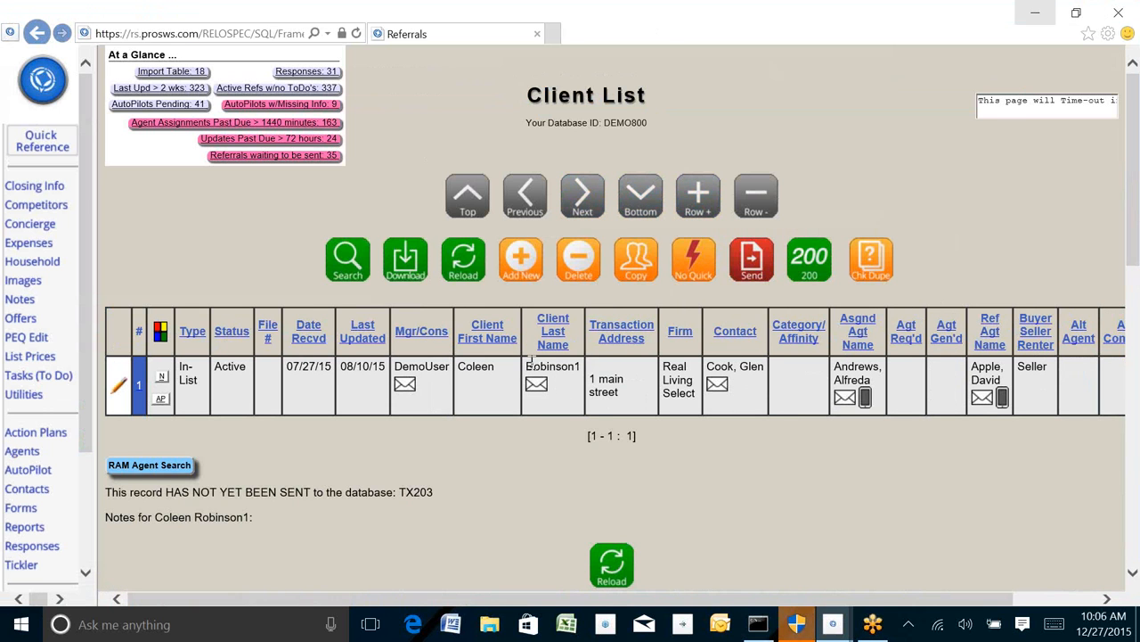
Step: Review the displayed client's notes and uncompleted Todo items, then return to the top of the page
{"action": "left_click_drag", "start_coordinate": [526, 364], "coordinate": [585, 362]}
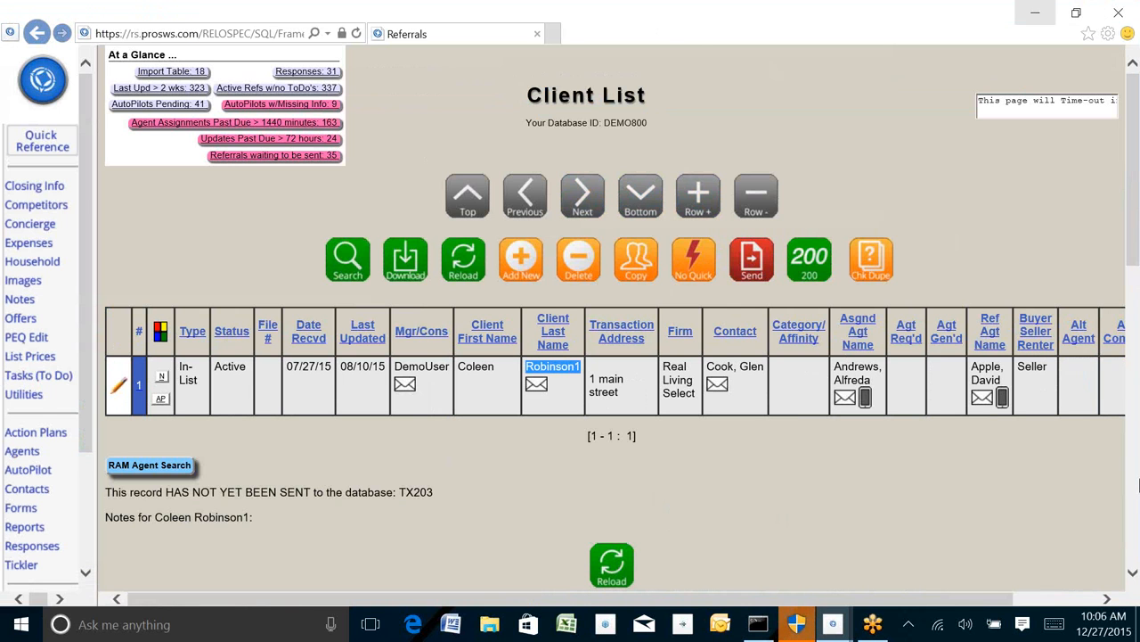
{"action": "left_click_drag", "start_coordinate": [1138, 252], "coordinate": [1135, 578]}
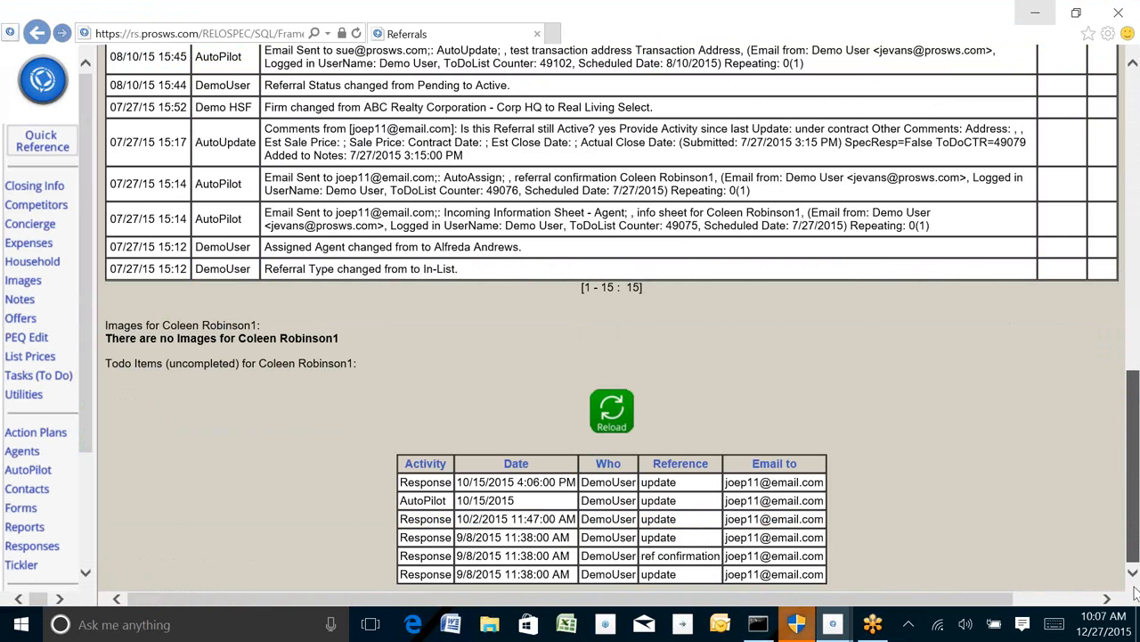
{"action": "key", "text": "Home"}
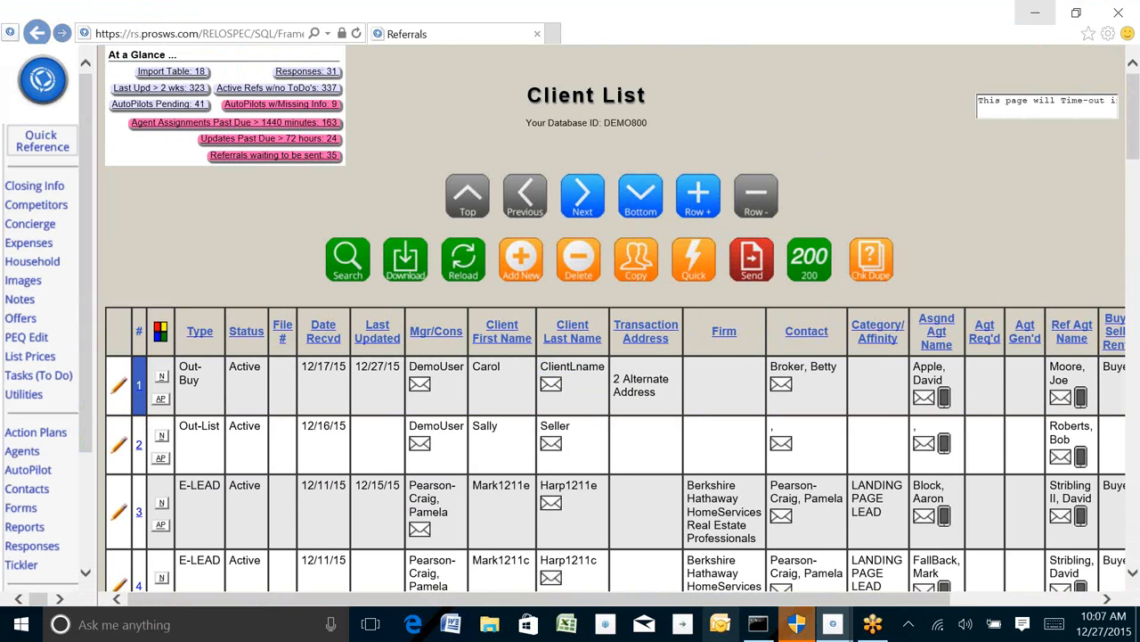
Step: Return to the AutoPilot window, scroll to the sending options, and choose NO for making the notes public
{"action": "mouse_move", "coordinate": [855, 608]}
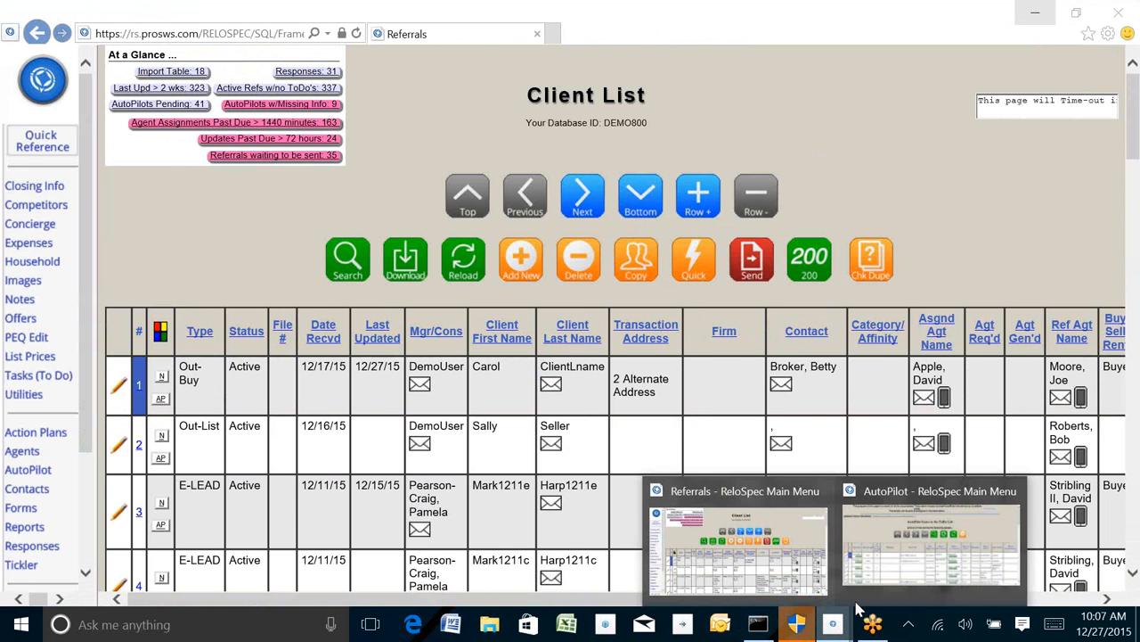
{"action": "left_click", "coordinate": [903, 553]}
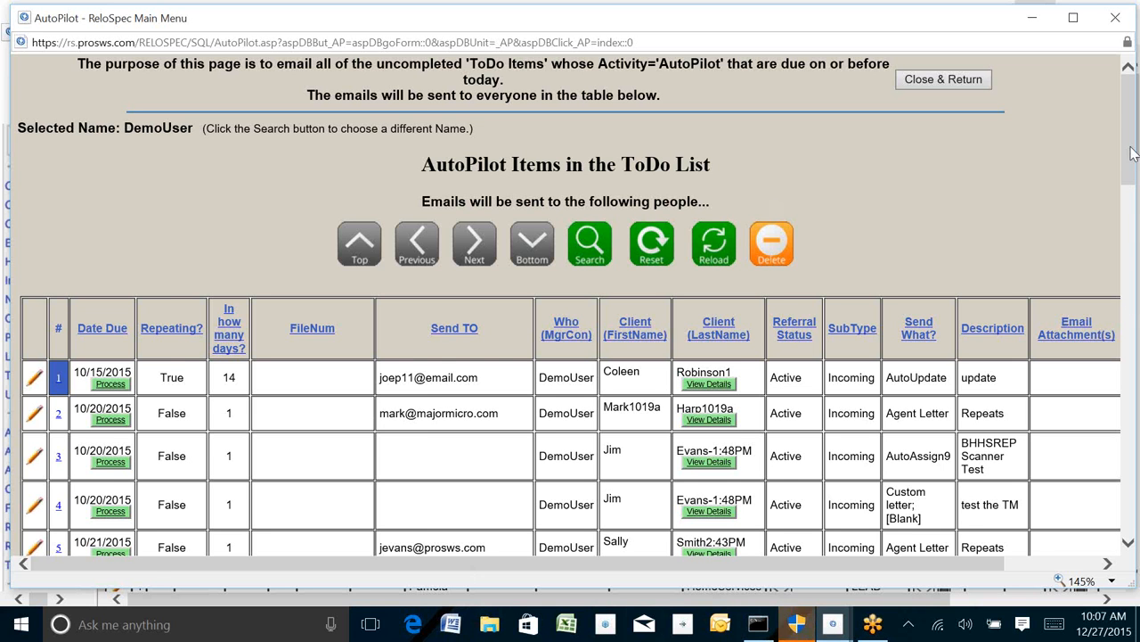
{"action": "left_click_drag", "start_coordinate": [1135, 156], "coordinate": [1132, 526]}
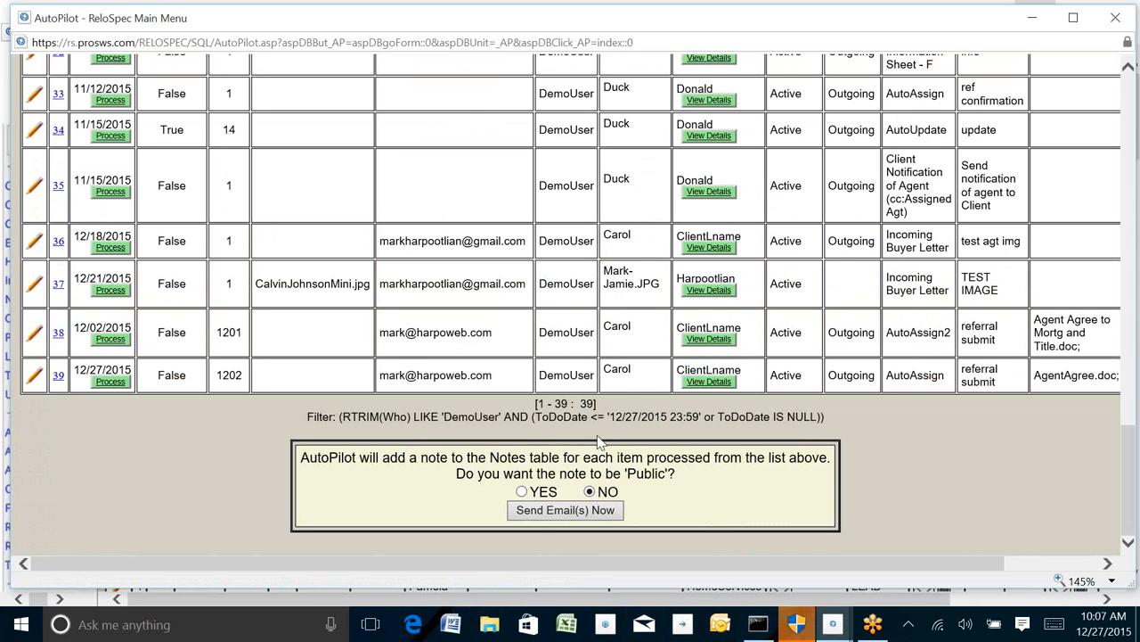
{"action": "left_click_drag", "start_coordinate": [457, 474], "coordinate": [677, 474]}
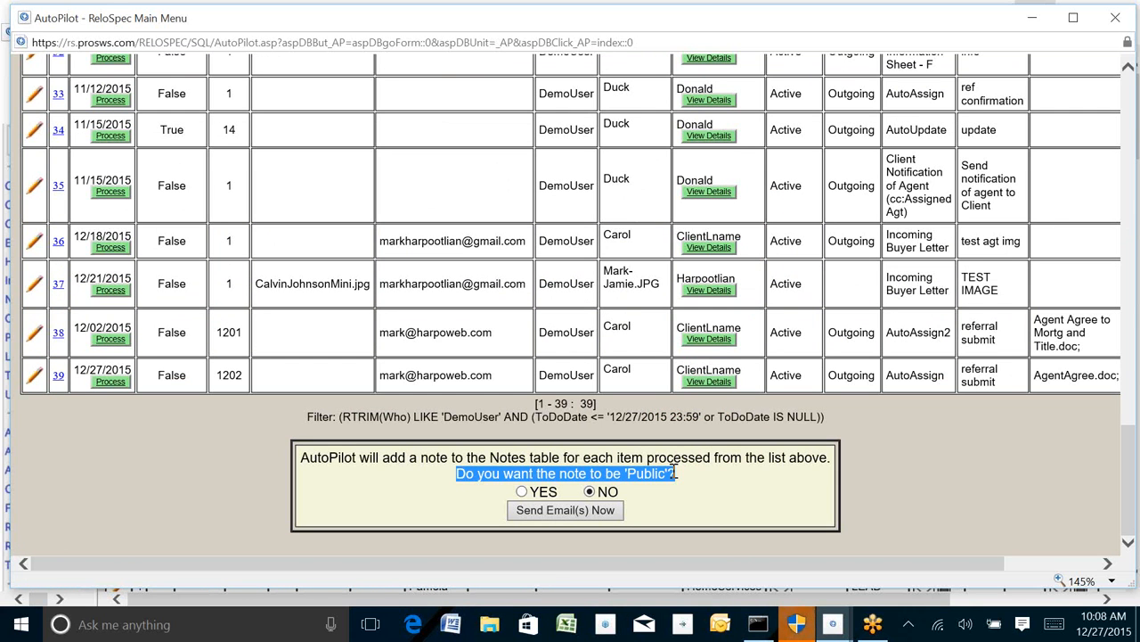
{"action": "left_click", "coordinate": [590, 491]}
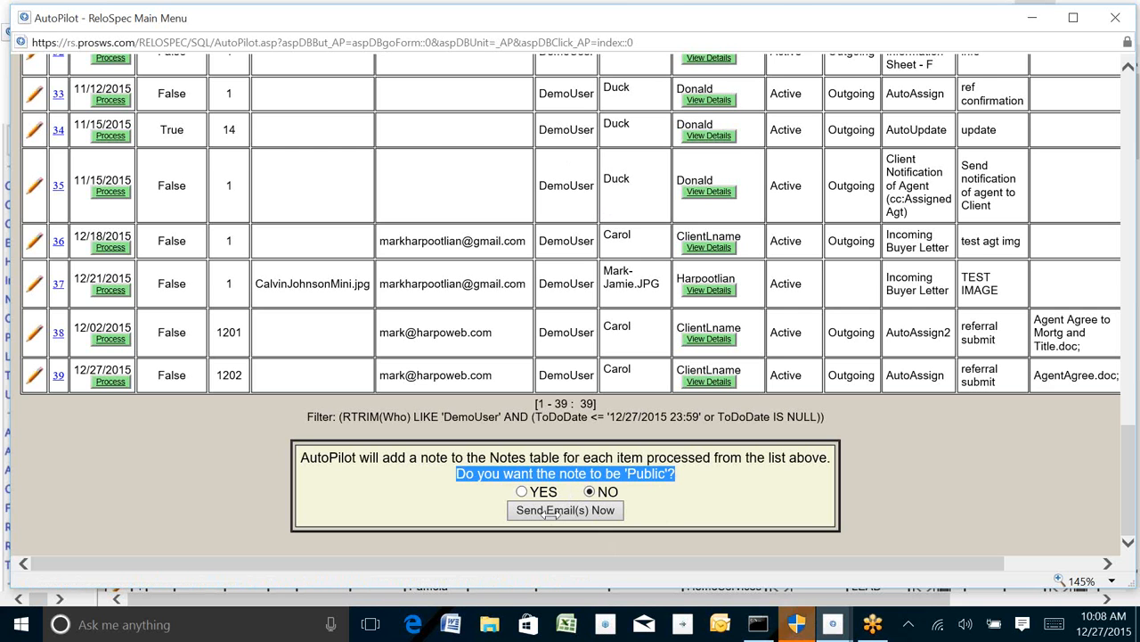
Step: Examine the Repeating column of the AutoPilot items list
{"action": "scroll", "coordinate": [1131, 94], "scroll_direction": "up", "scroll_amount": 1}
{"action": "scroll", "coordinate": [1132, 93], "scroll_direction": "up", "scroll_amount": 15}
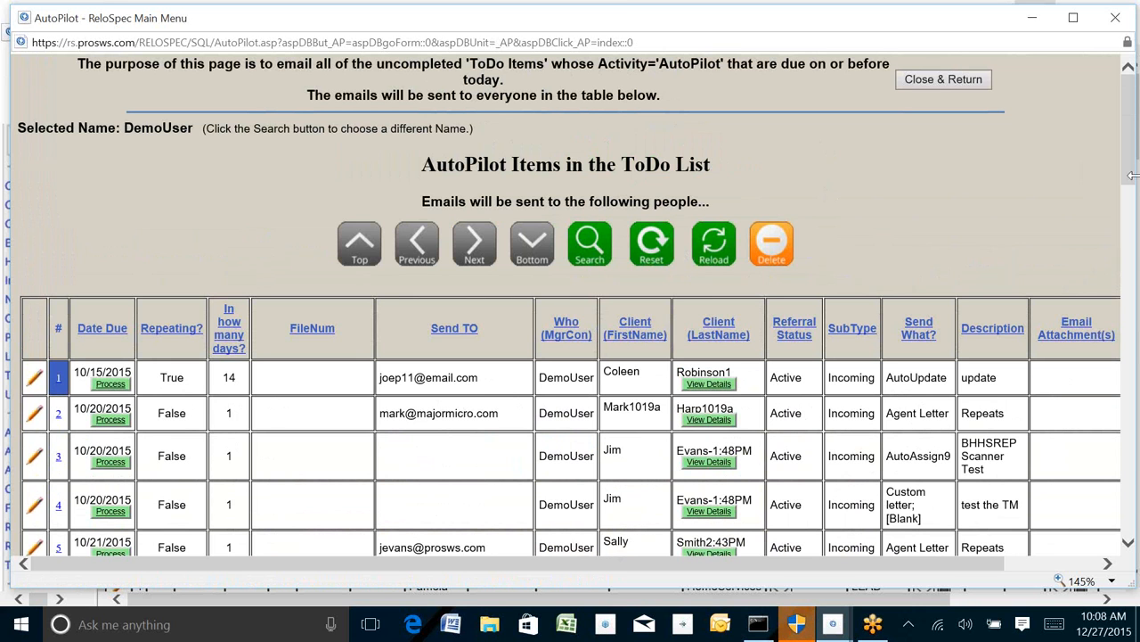
{"action": "left_click_drag", "start_coordinate": [1131, 176], "coordinate": [1130, 209]}
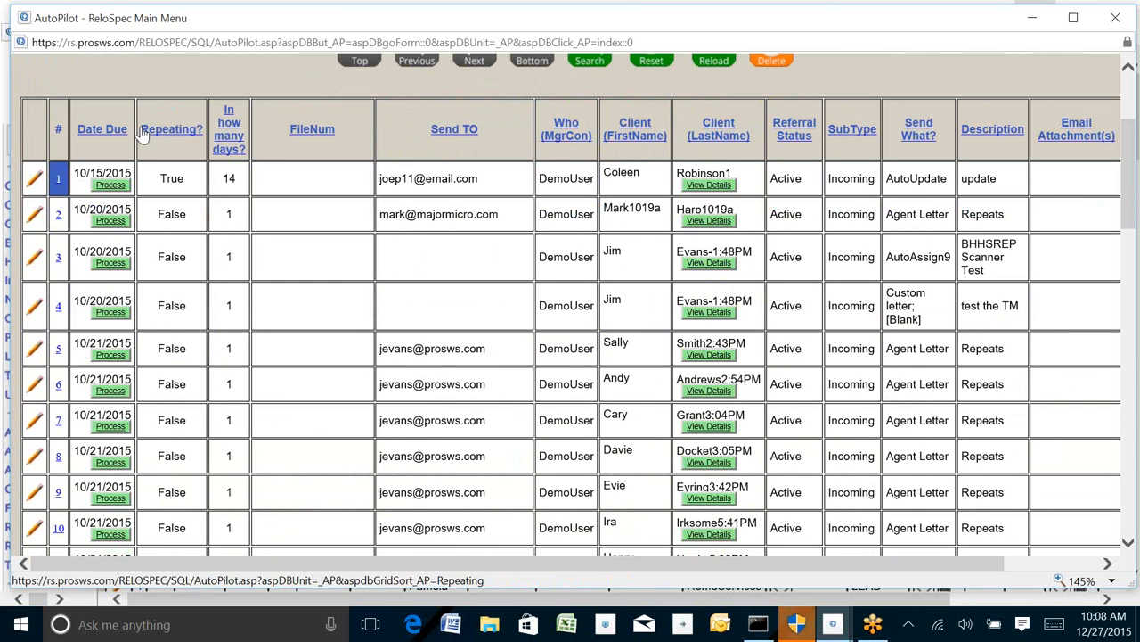
{"action": "left_click_drag", "start_coordinate": [141, 133], "coordinate": [204, 152]}
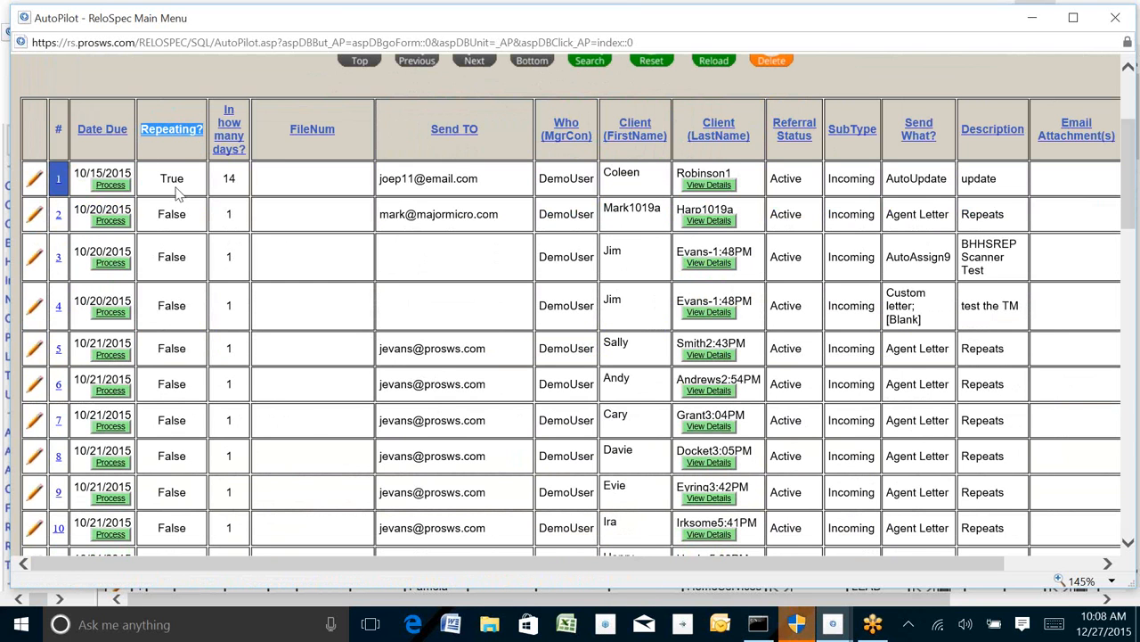
{"action": "left_click_drag", "start_coordinate": [155, 214], "coordinate": [197, 216]}
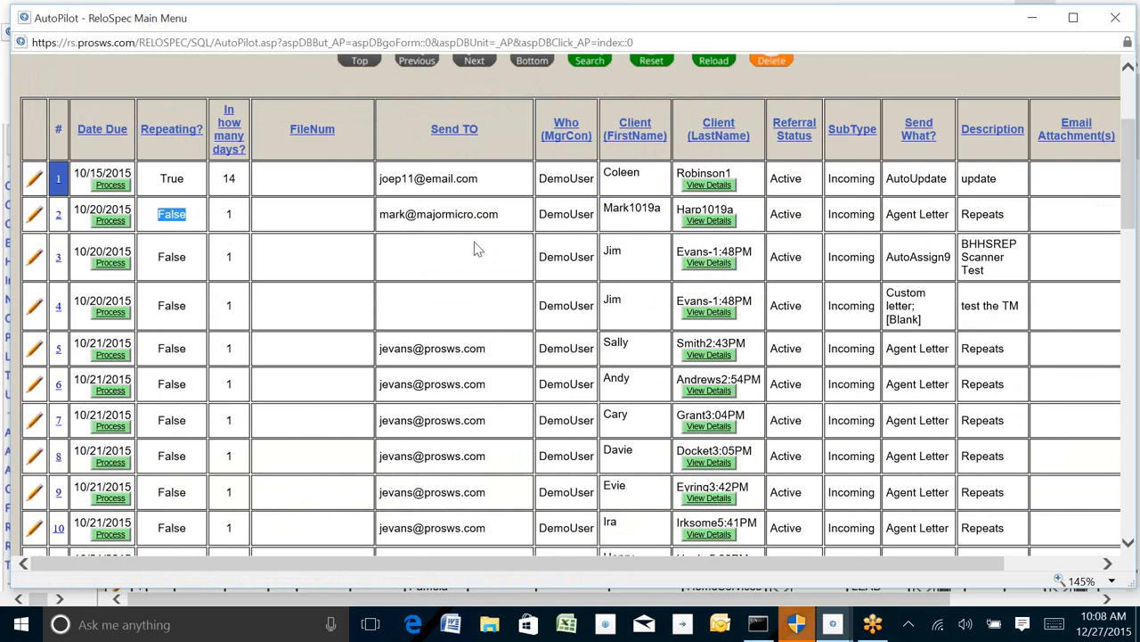
{"action": "left_click", "coordinate": [58, 217]}
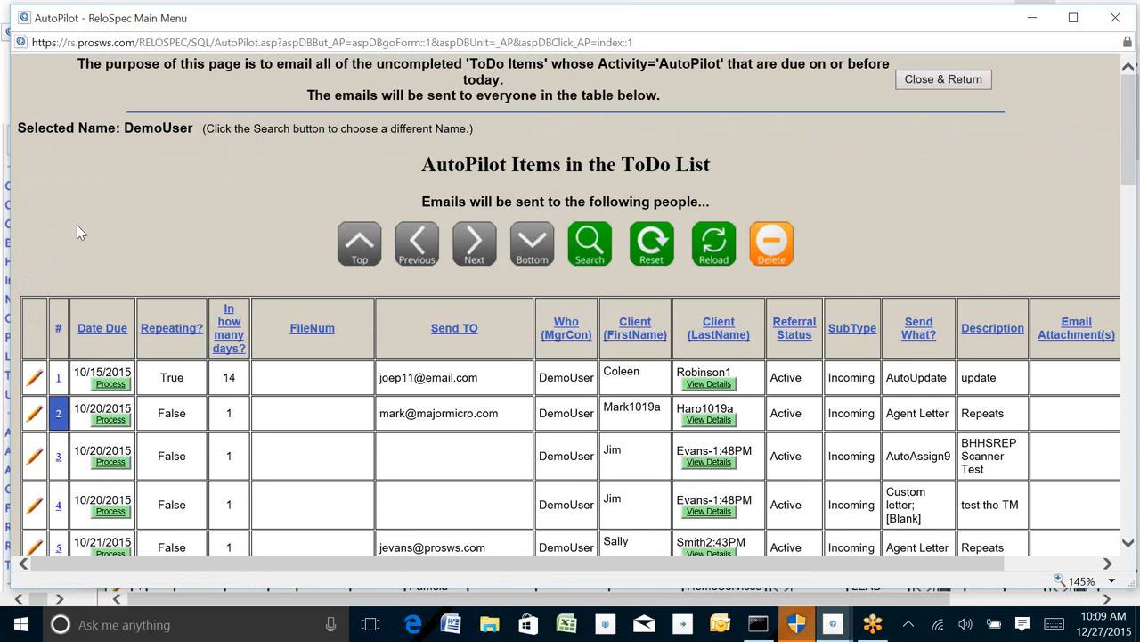
{"action": "left_click", "coordinate": [771, 243]}
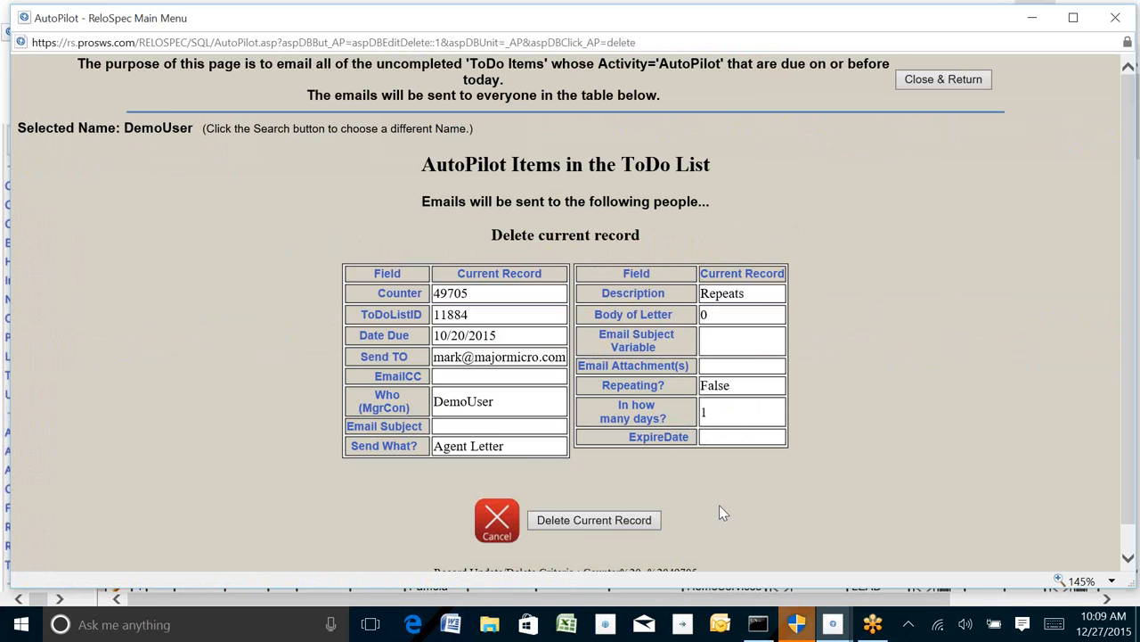
{"action": "left_click", "coordinate": [580, 524]}
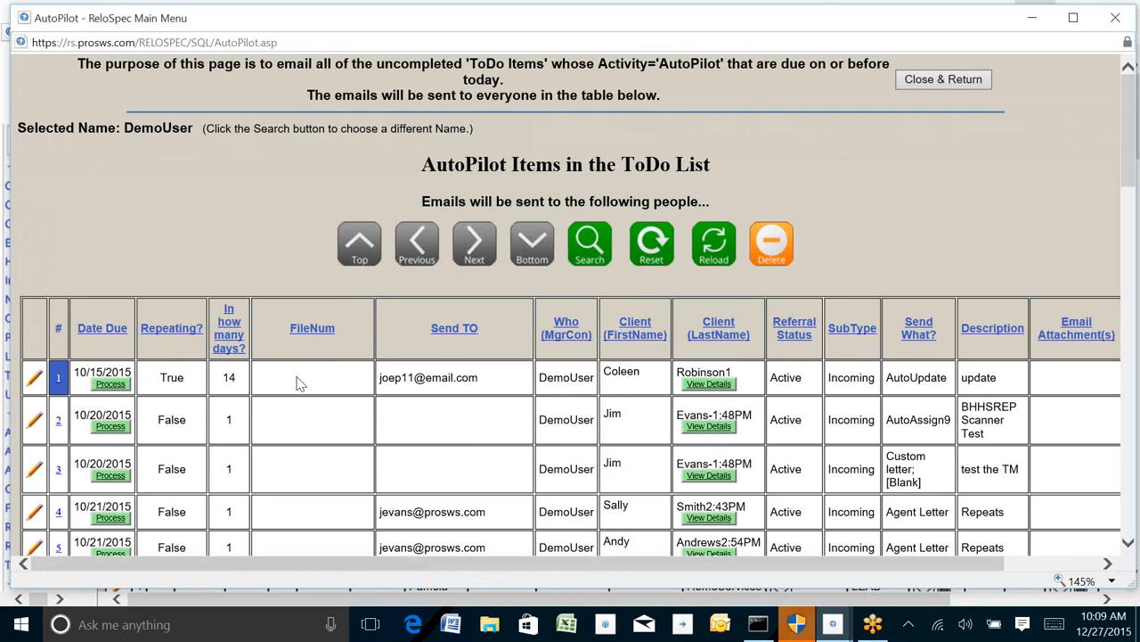
Step: Delete the Evans-1:48PM AutoAssign9 item from the AutoPilot list
{"action": "left_click", "coordinate": [58, 421]}
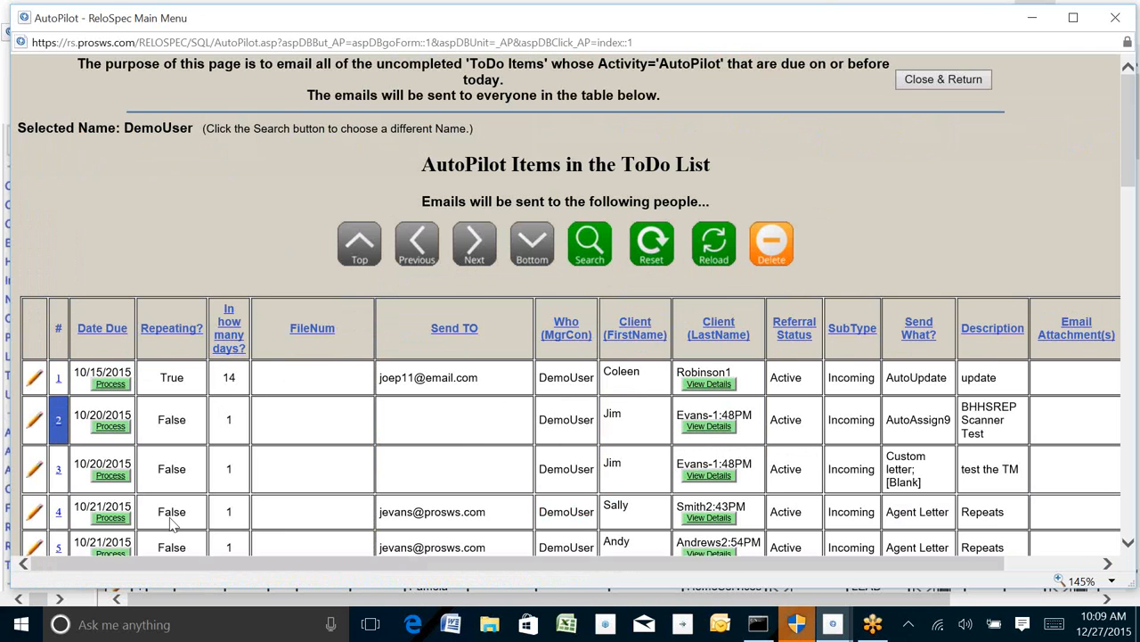
{"action": "left_click", "coordinate": [771, 241]}
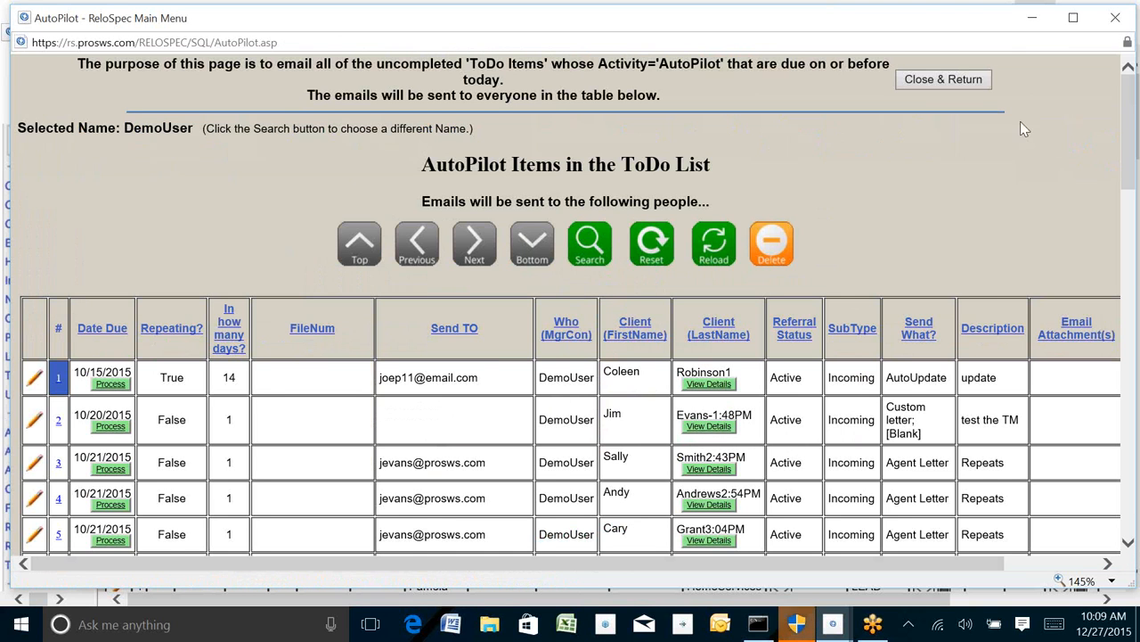
Step: Scroll through the remaining AutoPilot items and review the first item's Send What and Repeating values
{"action": "scroll", "coordinate": [1038, 252], "scroll_direction": "down", "scroll_amount": 3}
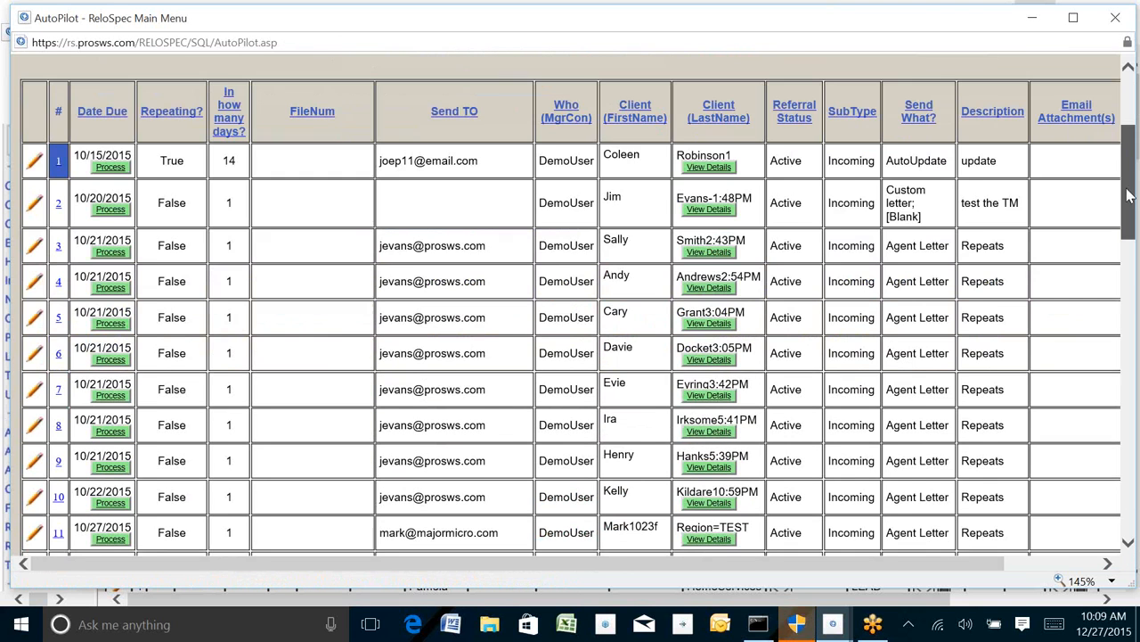
{"action": "left_click_drag", "start_coordinate": [1135, 240], "coordinate": [1136, 395]}
{"action": "scroll", "coordinate": [1136, 394], "scroll_direction": "down", "scroll_amount": 4}
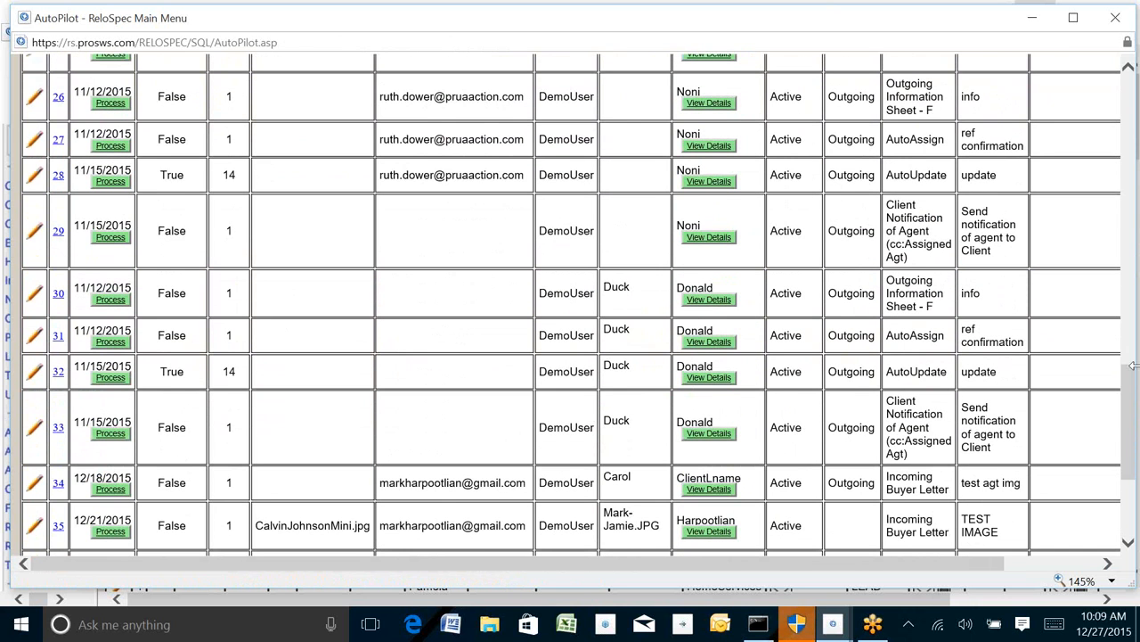
{"action": "left_click_drag", "start_coordinate": [1136, 399], "coordinate": [1134, 169]}
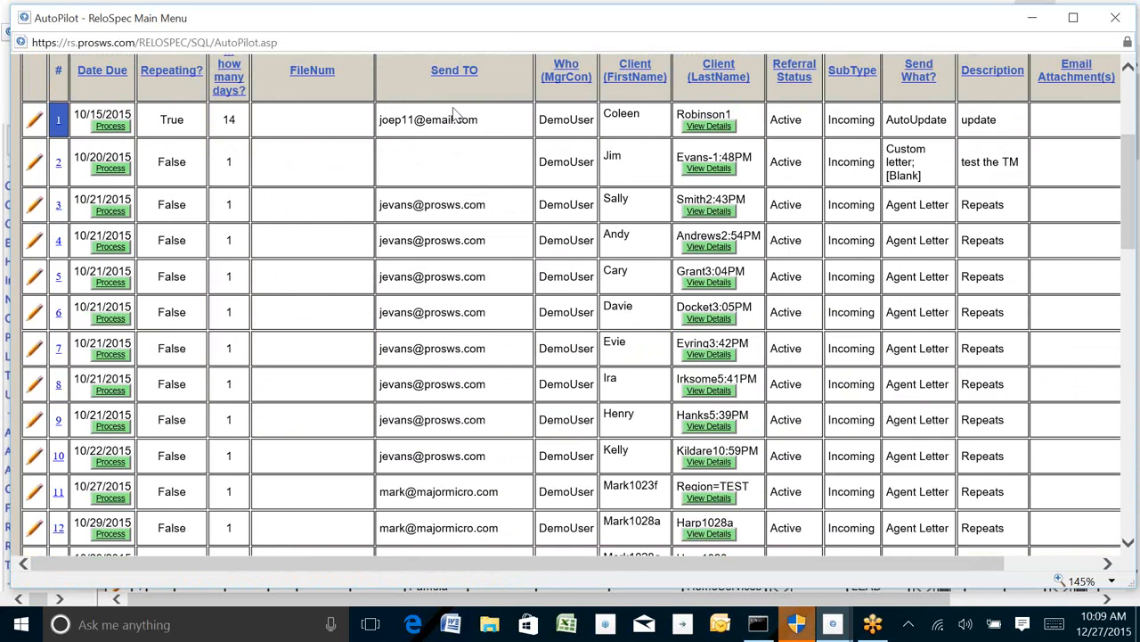
{"action": "left_click_drag", "start_coordinate": [888, 118], "coordinate": [955, 129]}
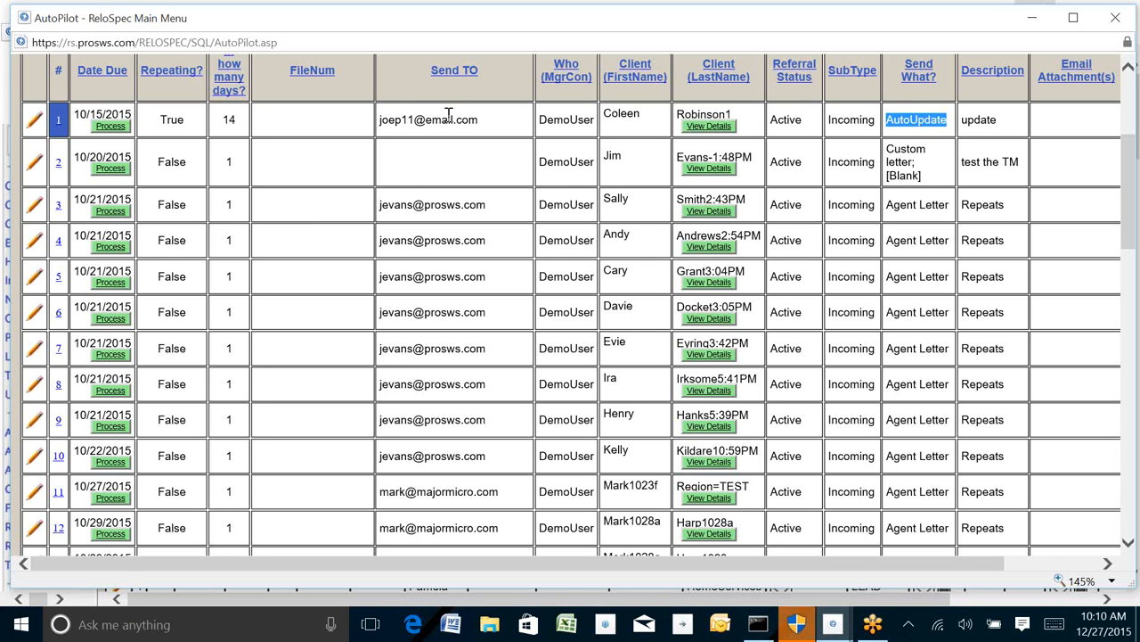
{"action": "left_click_drag", "start_coordinate": [157, 121], "coordinate": [190, 120]}
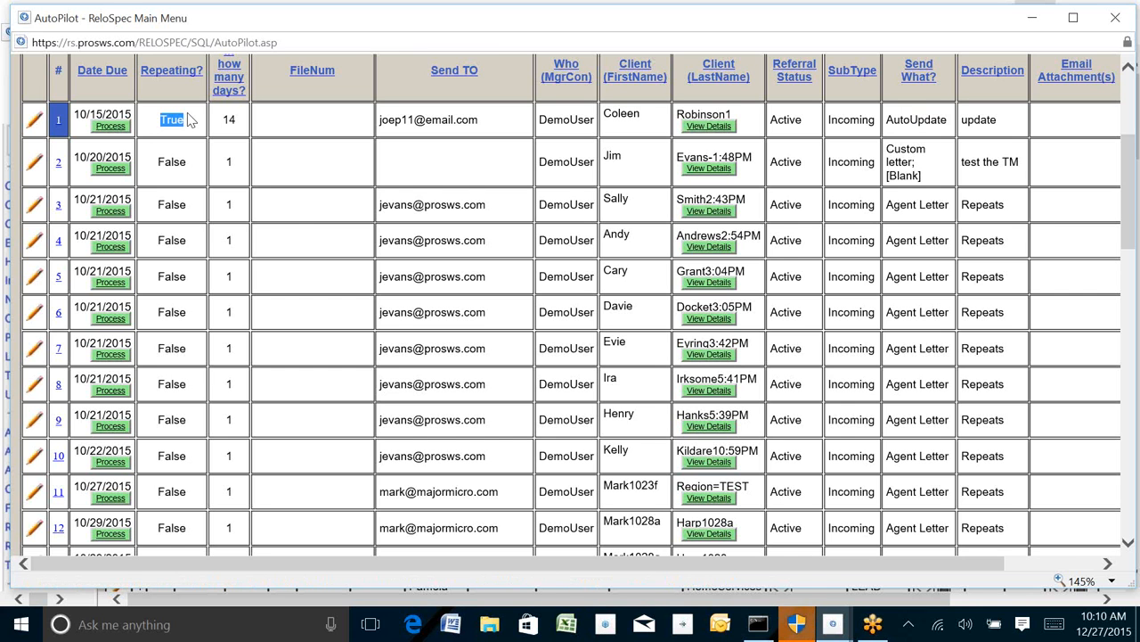
Step: Edit the first AutoPilot item, set its Date Due to 12/31/2015, and update the record
{"action": "left_click", "coordinate": [34, 122]}
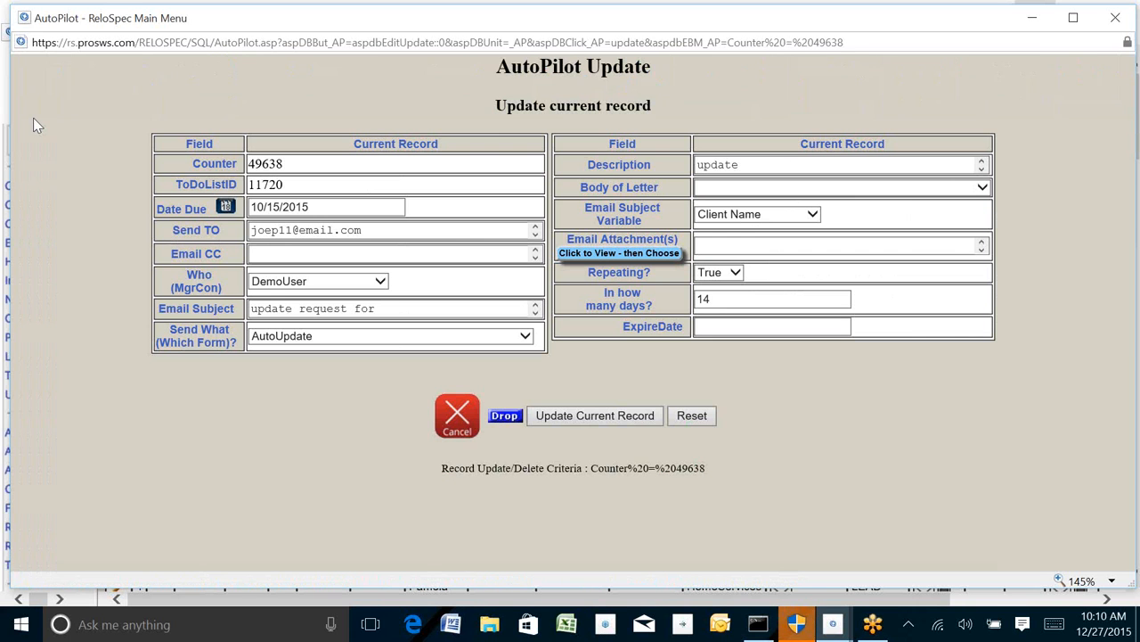
{"action": "left_click", "coordinate": [226, 207]}
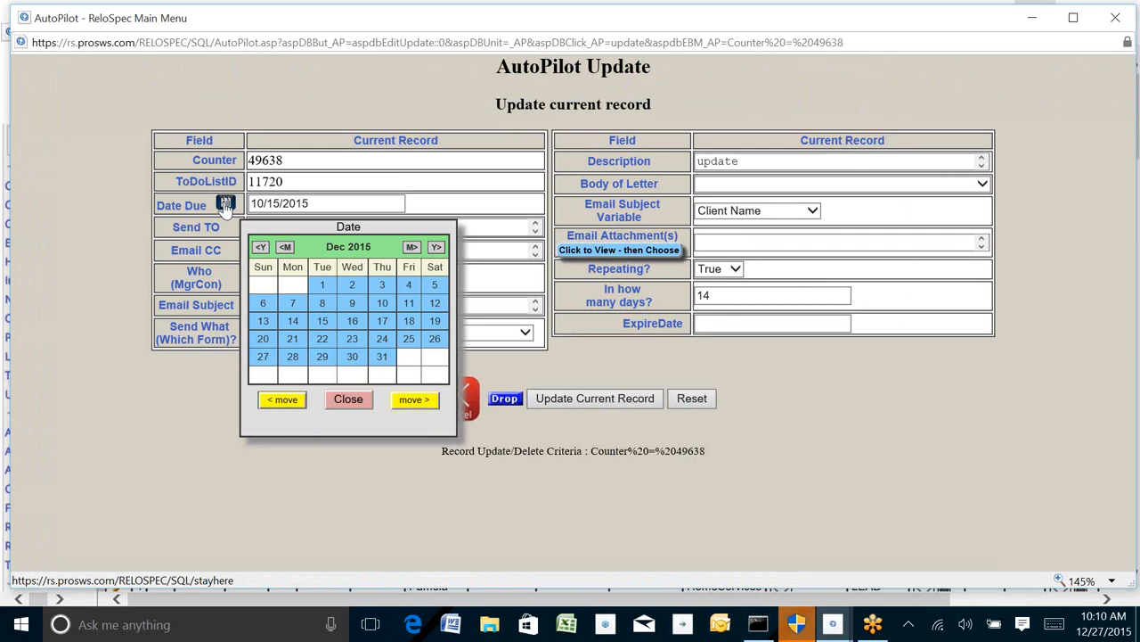
{"action": "left_click", "coordinate": [382, 357]}
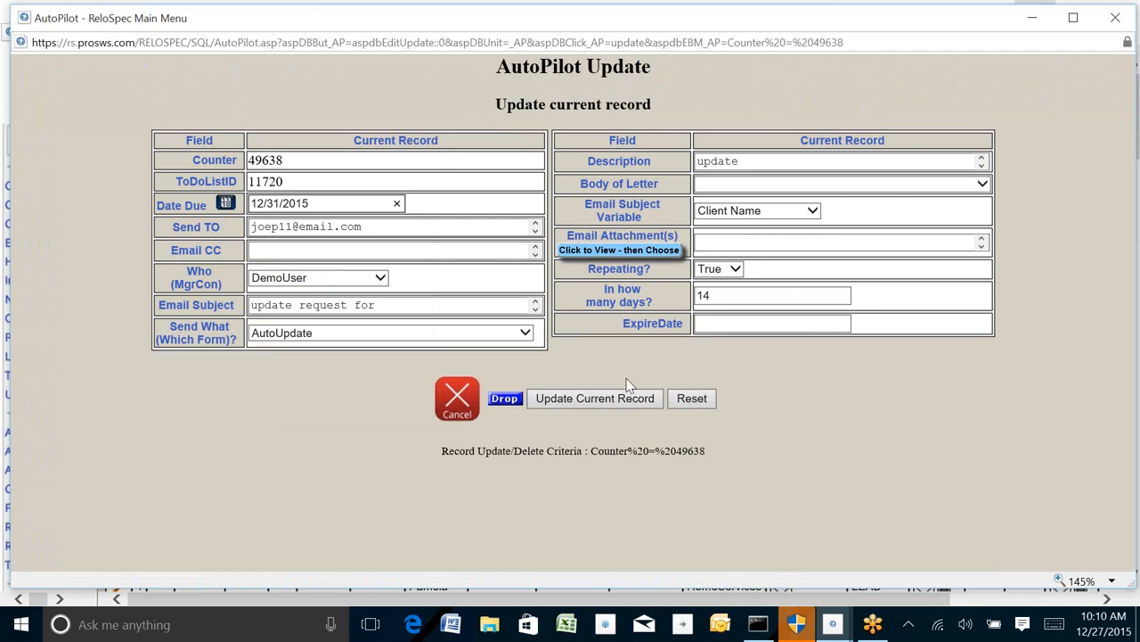
{"action": "left_click", "coordinate": [614, 402]}
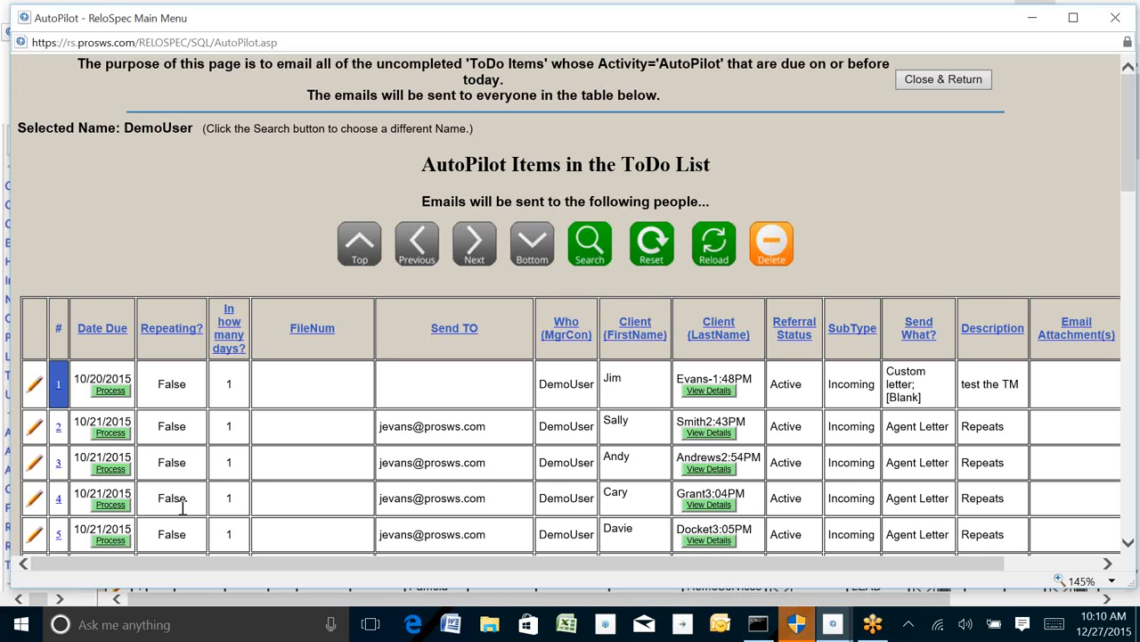
Step: Close the AutoPilot window, open the DemoUser record under Settings Users, and examine its Display AutoPilots upon Log-In option
{"action": "left_click", "coordinate": [1116, 18]}
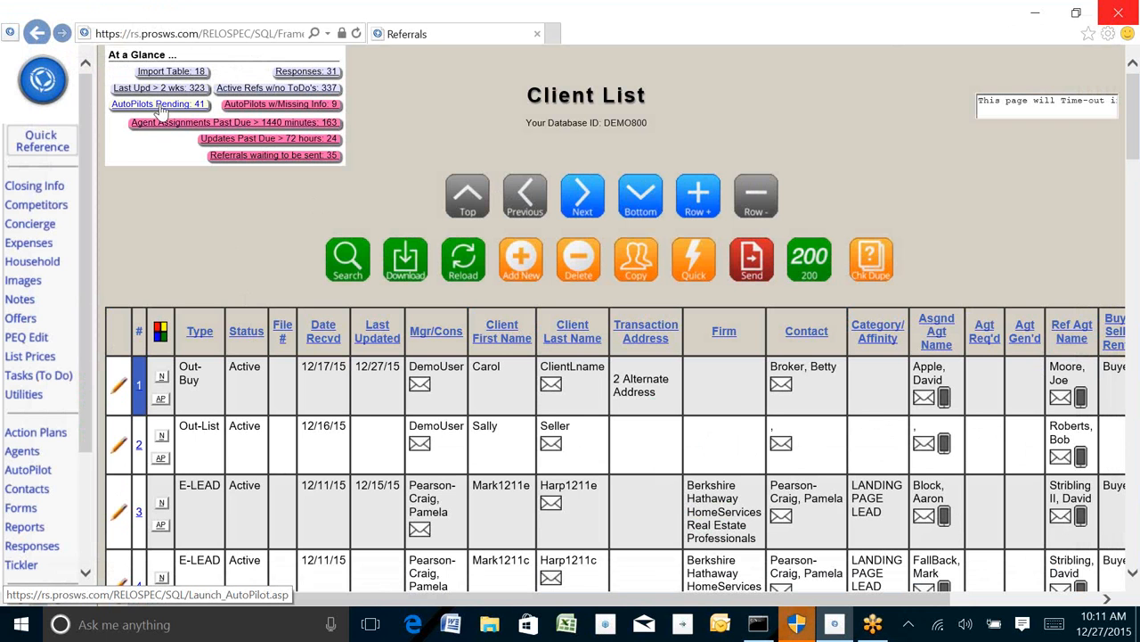
{"action": "left_click", "coordinate": [45, 80]}
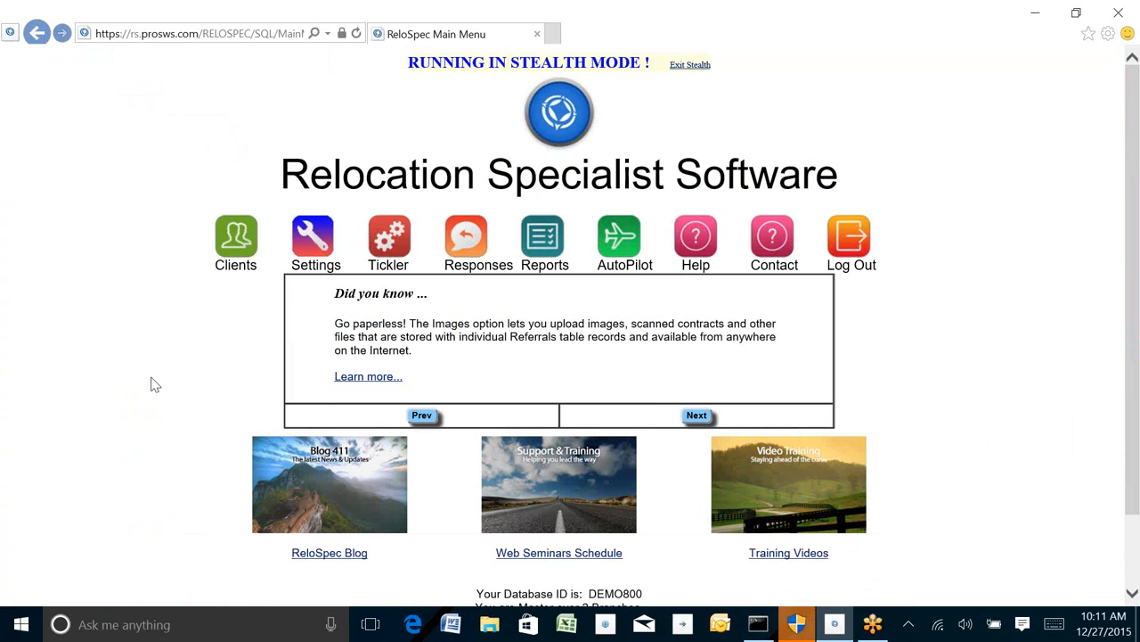
{"action": "left_click", "coordinate": [314, 239]}
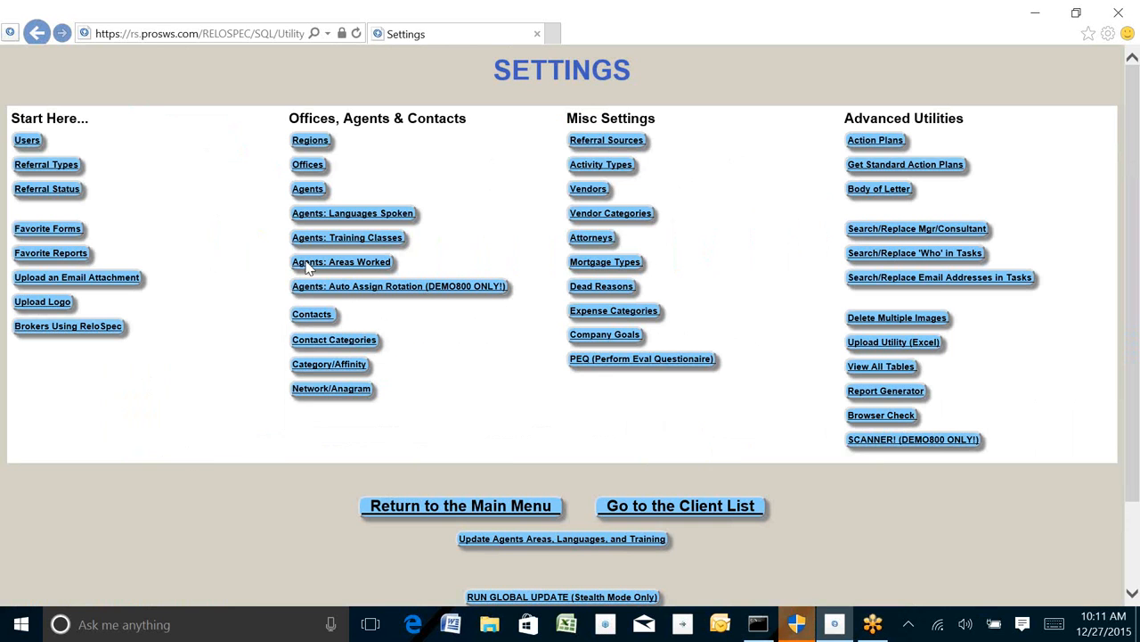
{"action": "left_click", "coordinate": [26, 142]}
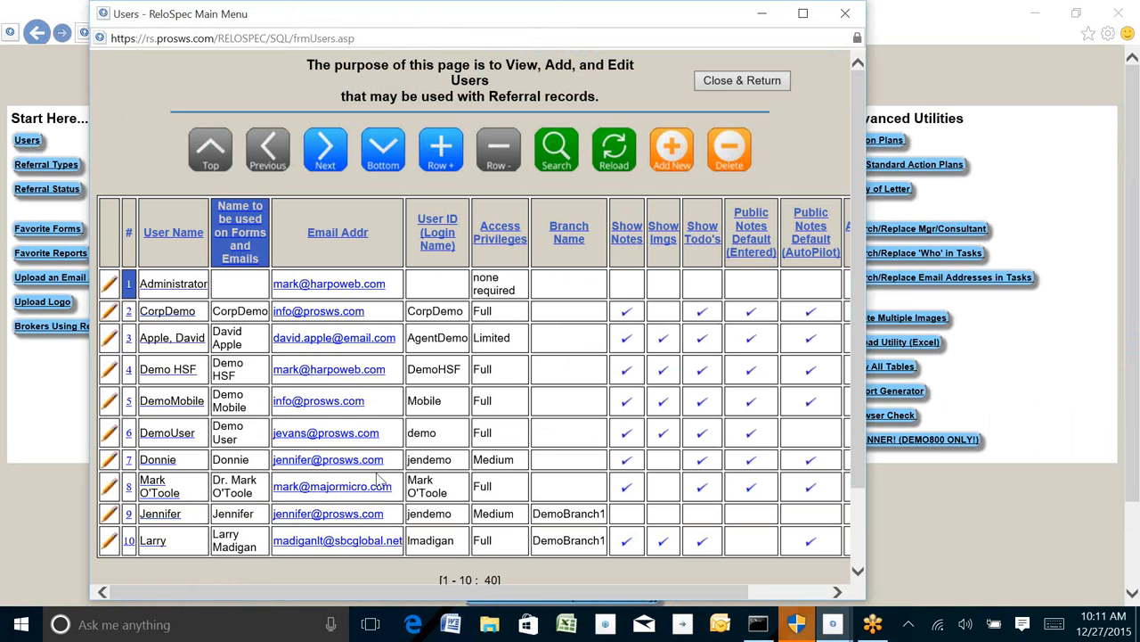
{"action": "left_click", "coordinate": [109, 435]}
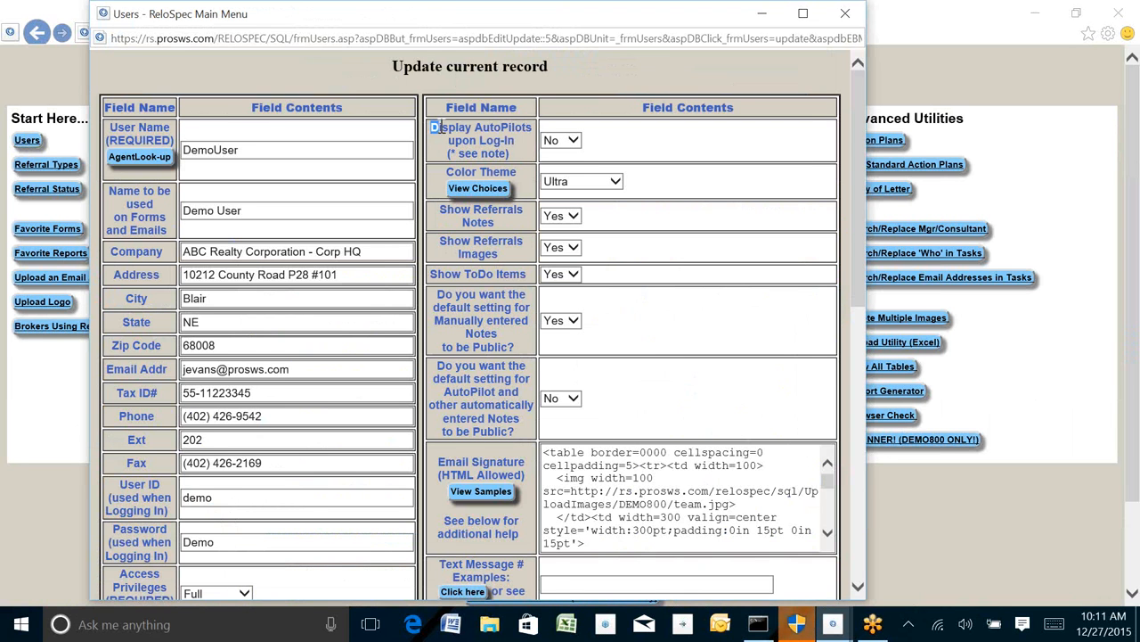
{"action": "left_click_drag", "start_coordinate": [433, 127], "coordinate": [529, 127]}
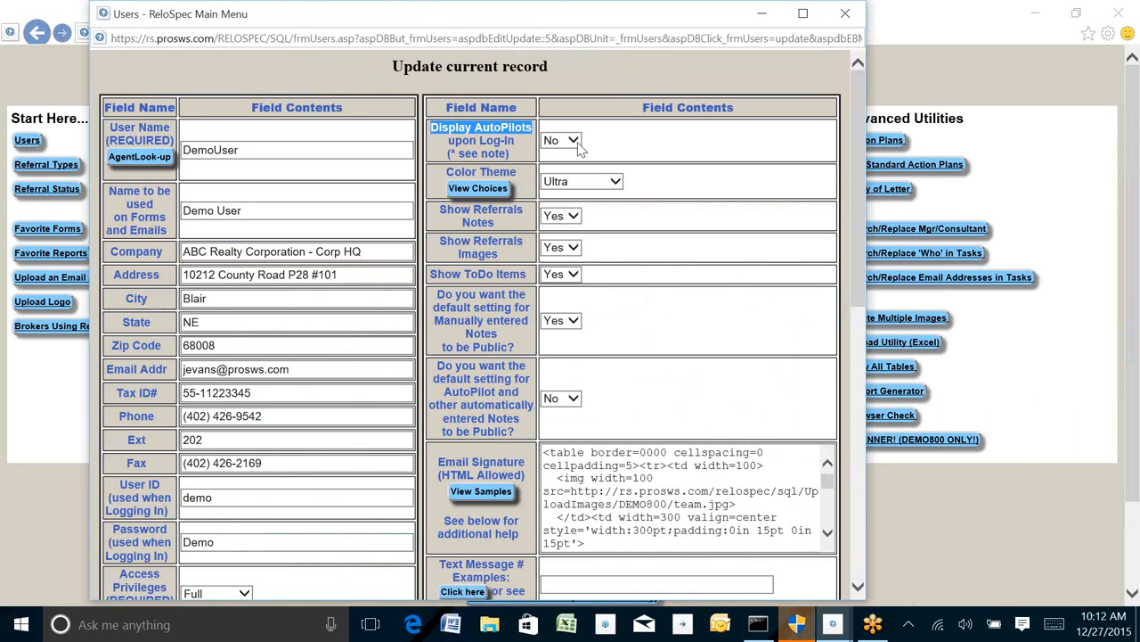
Step: Close the user record window and go to the Client List from Settings
{"action": "left_click", "coordinate": [844, 14]}
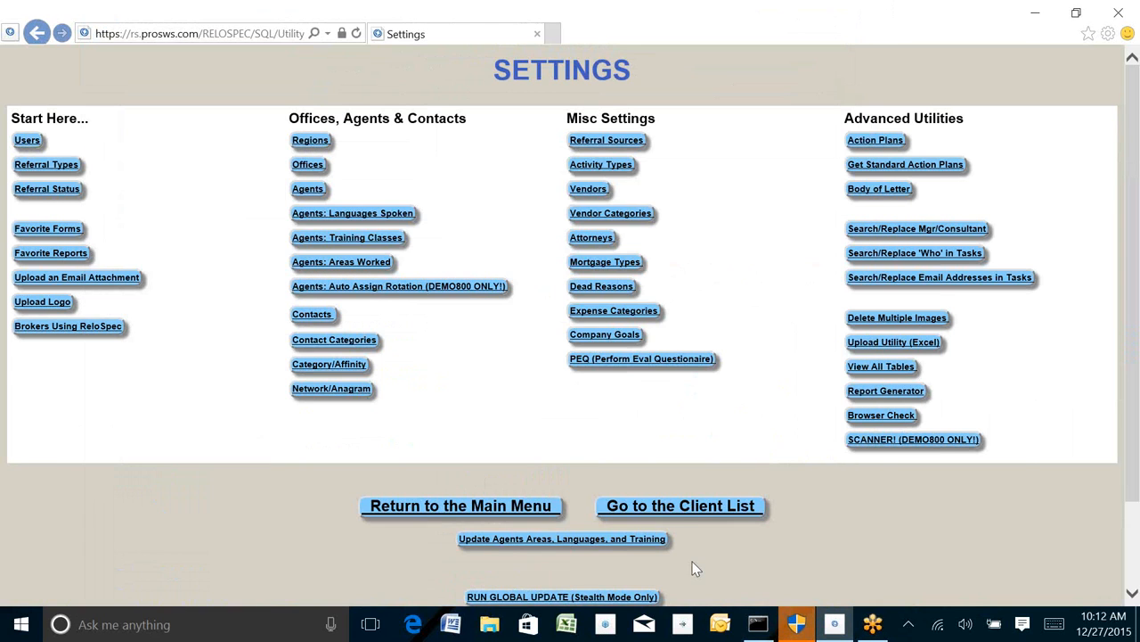
{"action": "left_click", "coordinate": [687, 506]}
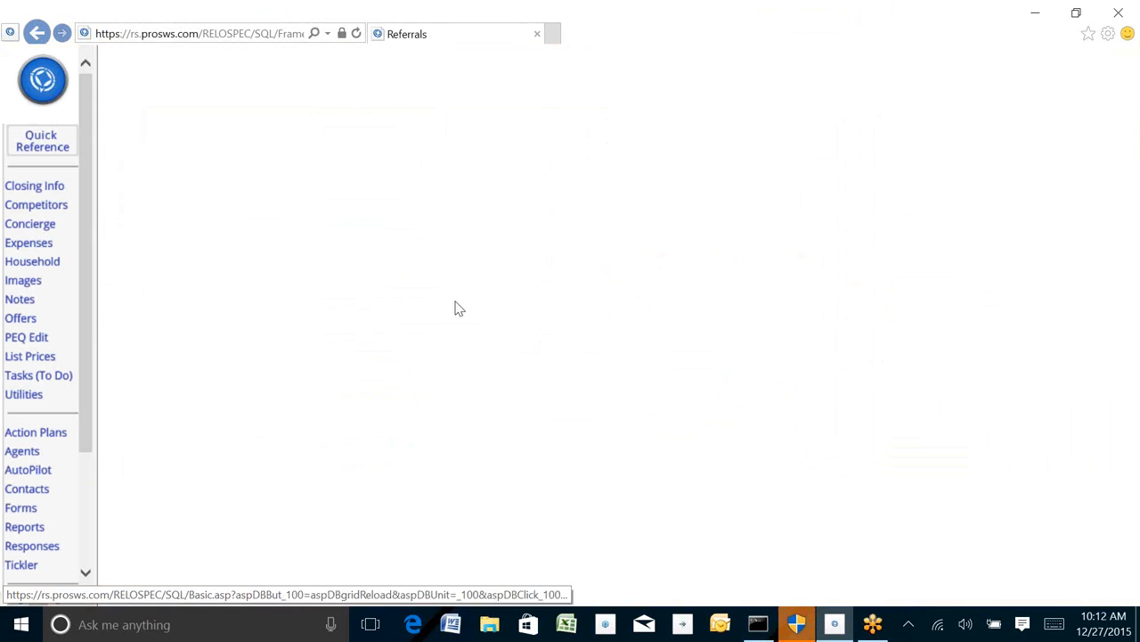